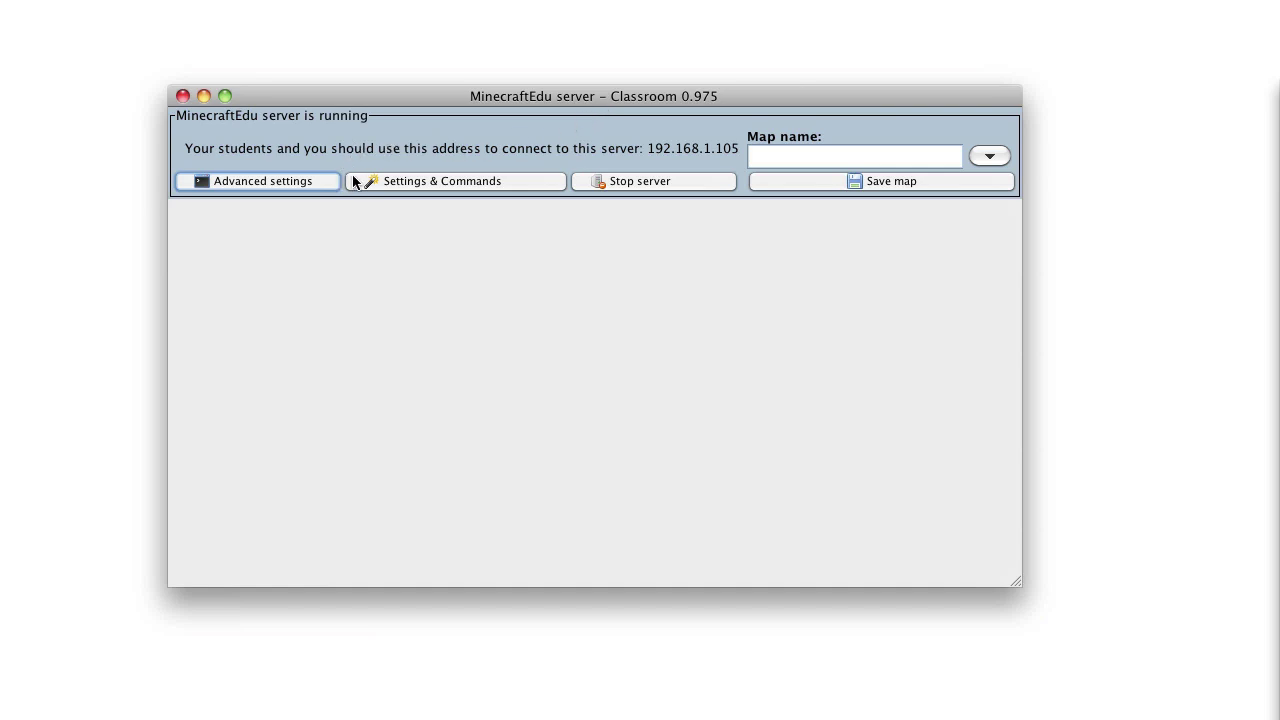
pyautogui.click(420, 181)
pyautogui.click(305, 346)
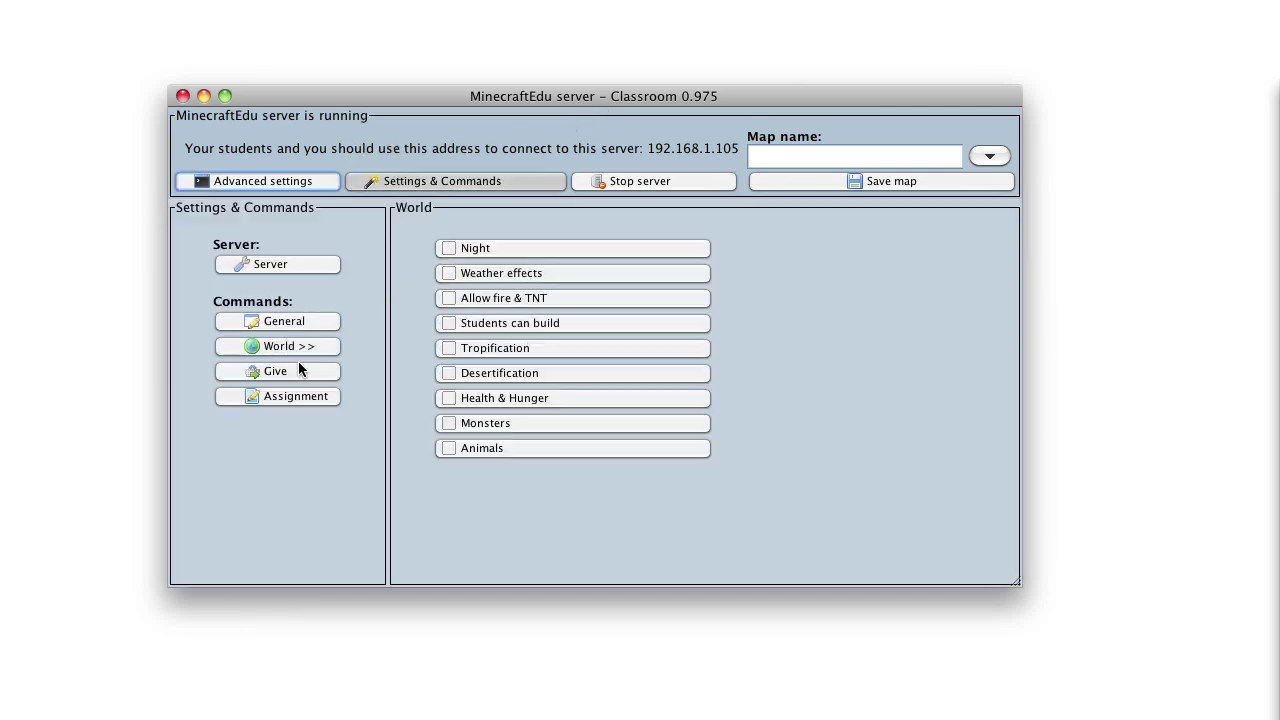
pyautogui.click(296, 371)
pyautogui.click(300, 396)
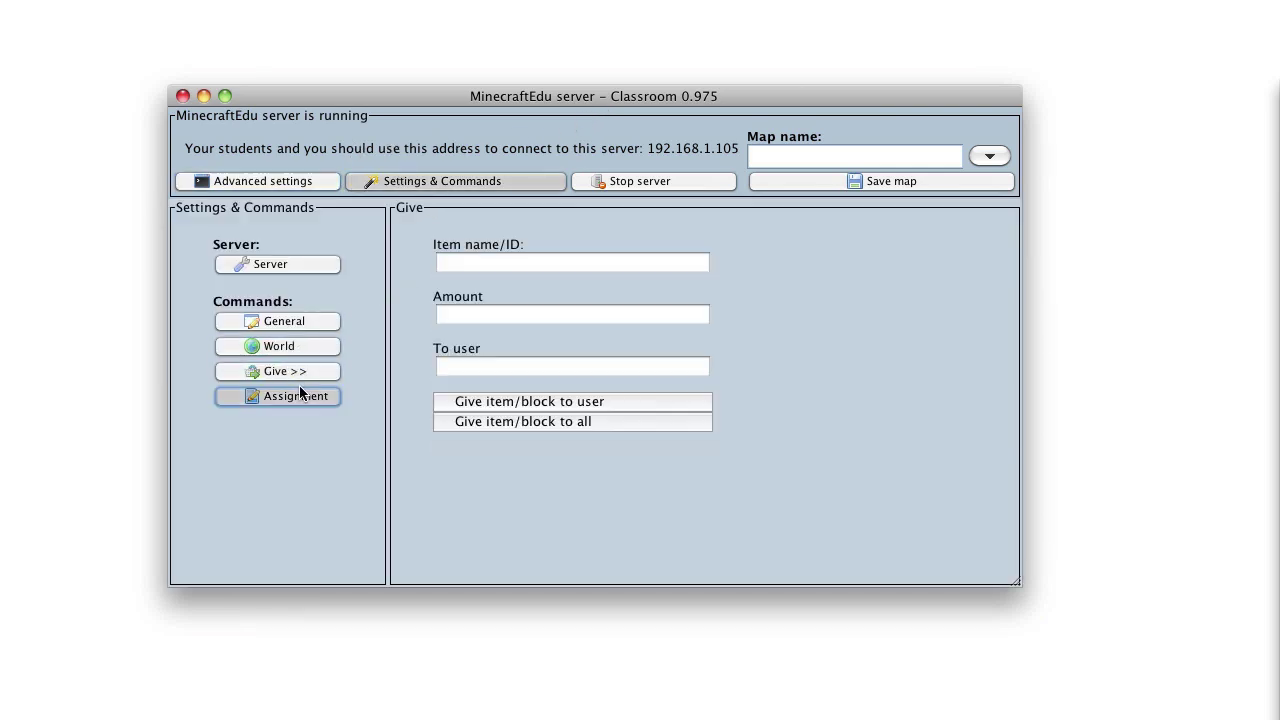
pyautogui.click(296, 324)
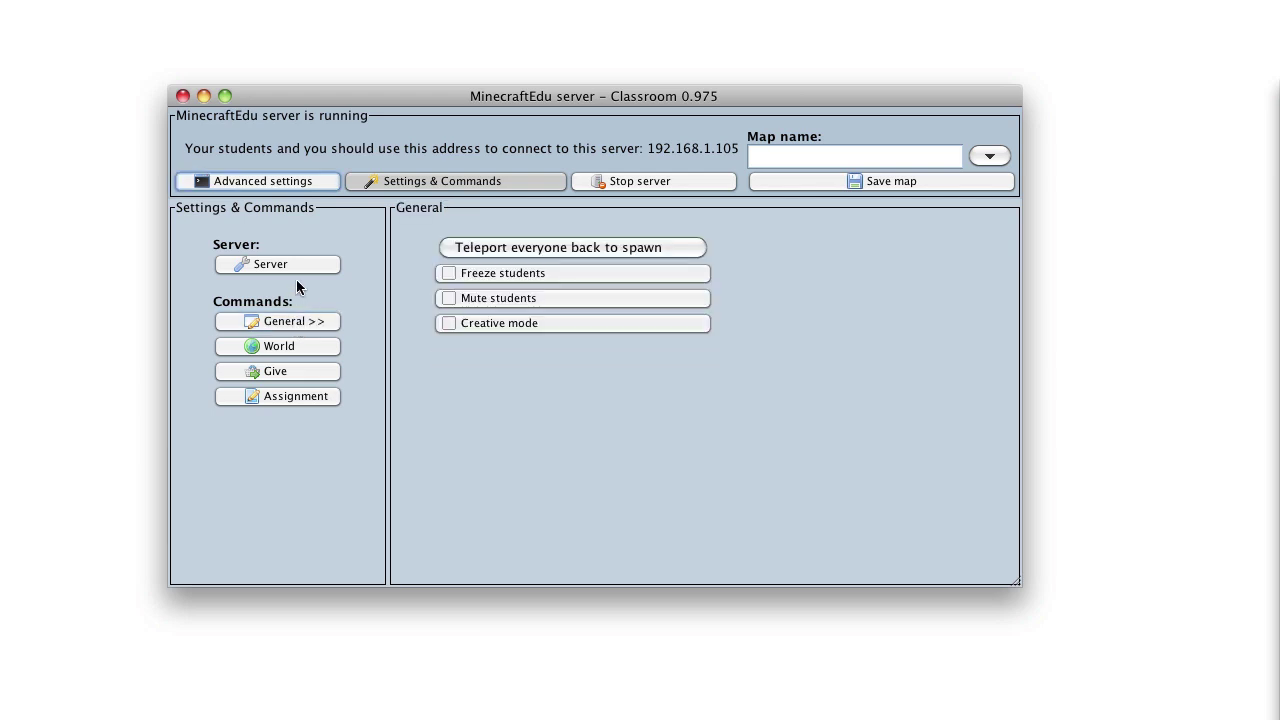
pyautogui.click(229, 183)
pyautogui.click(366, 183)
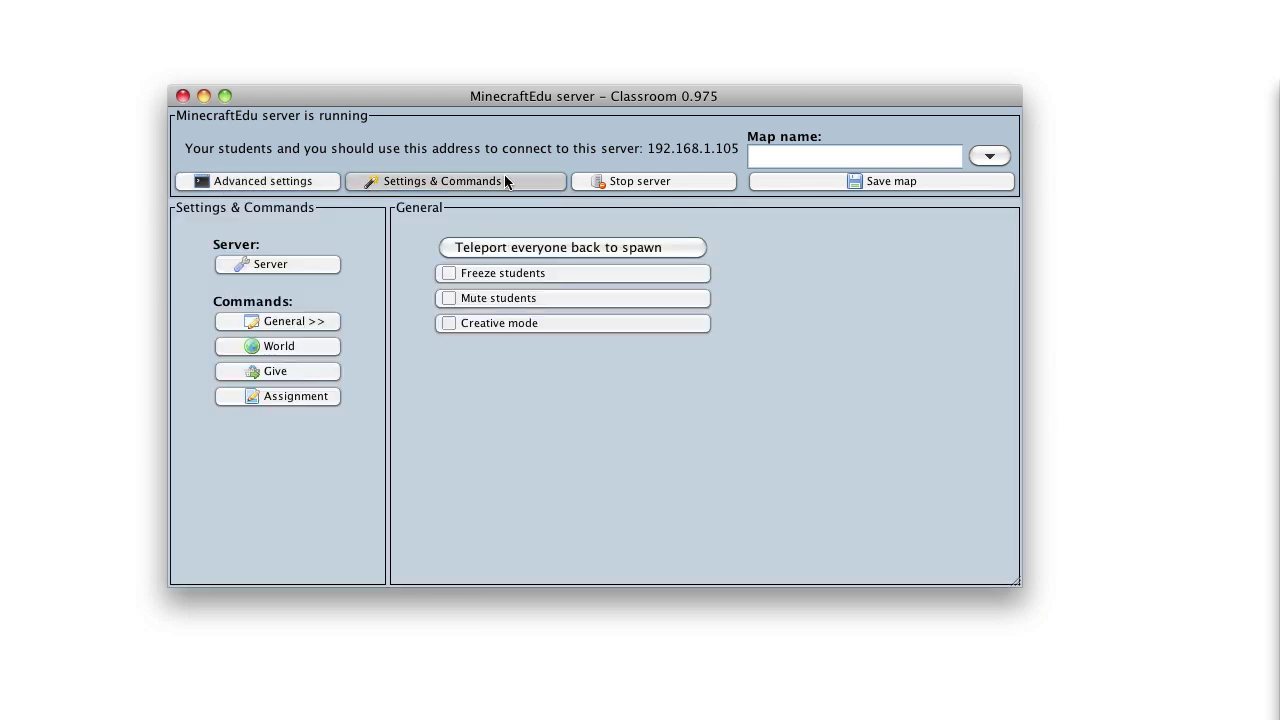
pyautogui.click(400, 183)
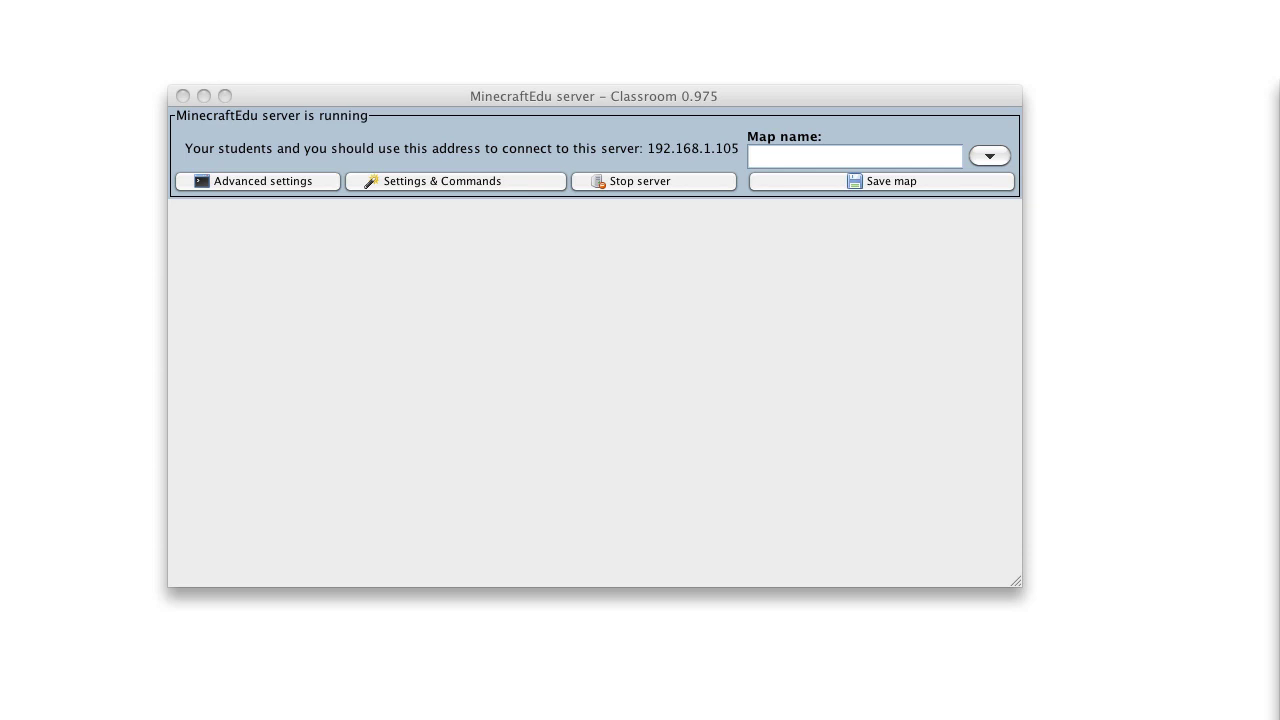
# Start MinecraftEdu from its launcher and log in to Minecraft with the saved account.
pyautogui.moveTo(1279, 130)
pyautogui.mouseDown()
pyautogui.moveTo(975, 145)
pyautogui.moveTo(732, 185)
pyautogui.moveTo(615, 222)
pyautogui.mouseUp()
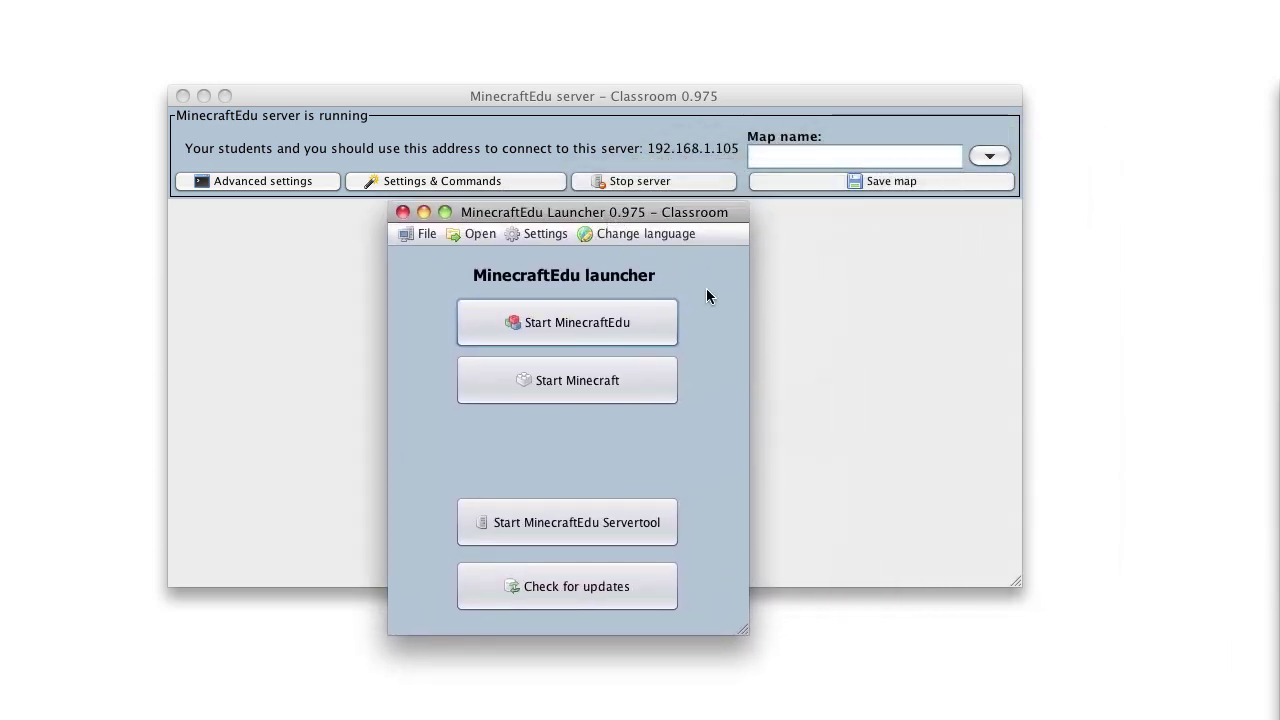
pyautogui.click(562, 333)
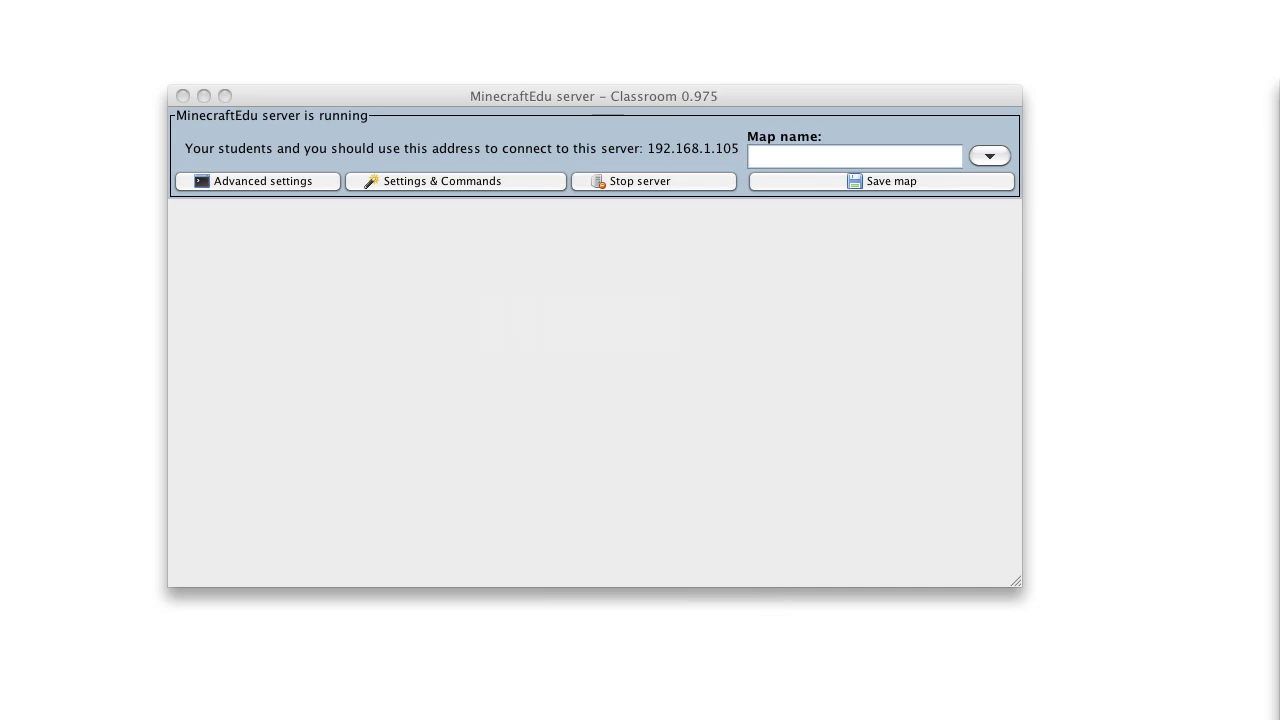
pyautogui.moveTo(1279, 110)
pyautogui.mouseDown()
pyautogui.moveTo(632, 105)
pyautogui.moveTo(489, 73)
pyautogui.mouseUp()
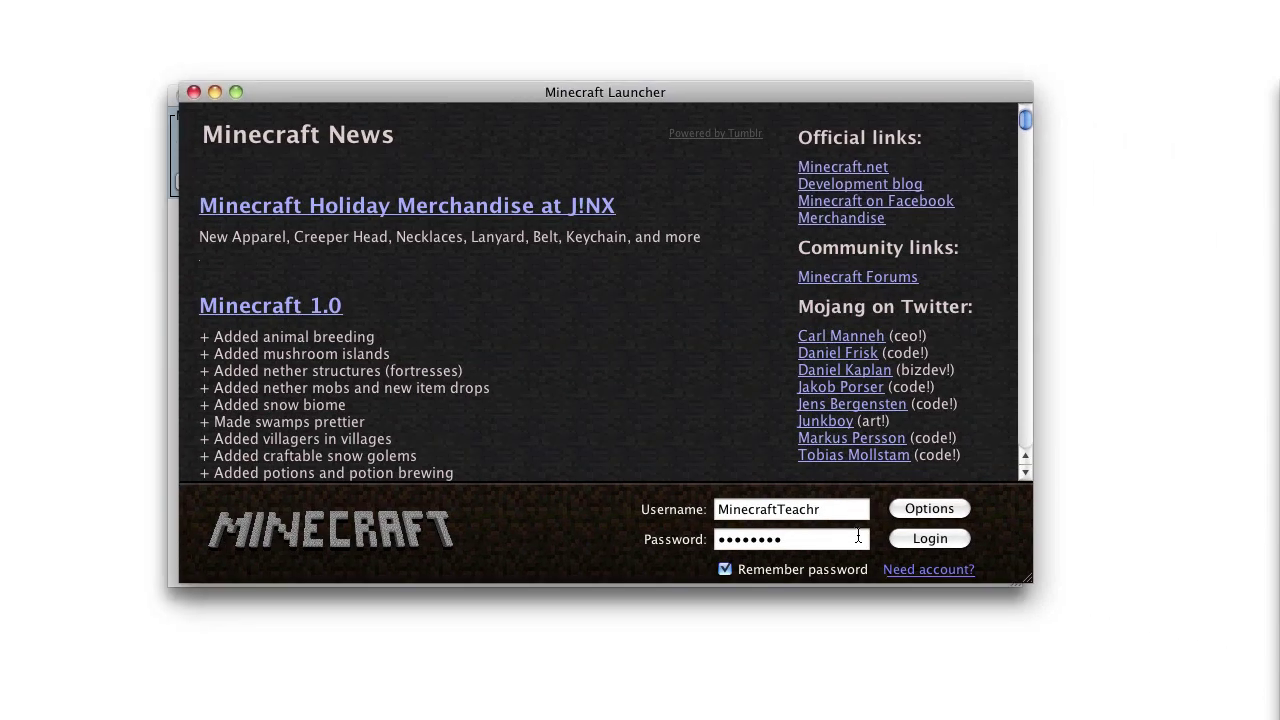
pyautogui.click(922, 545)
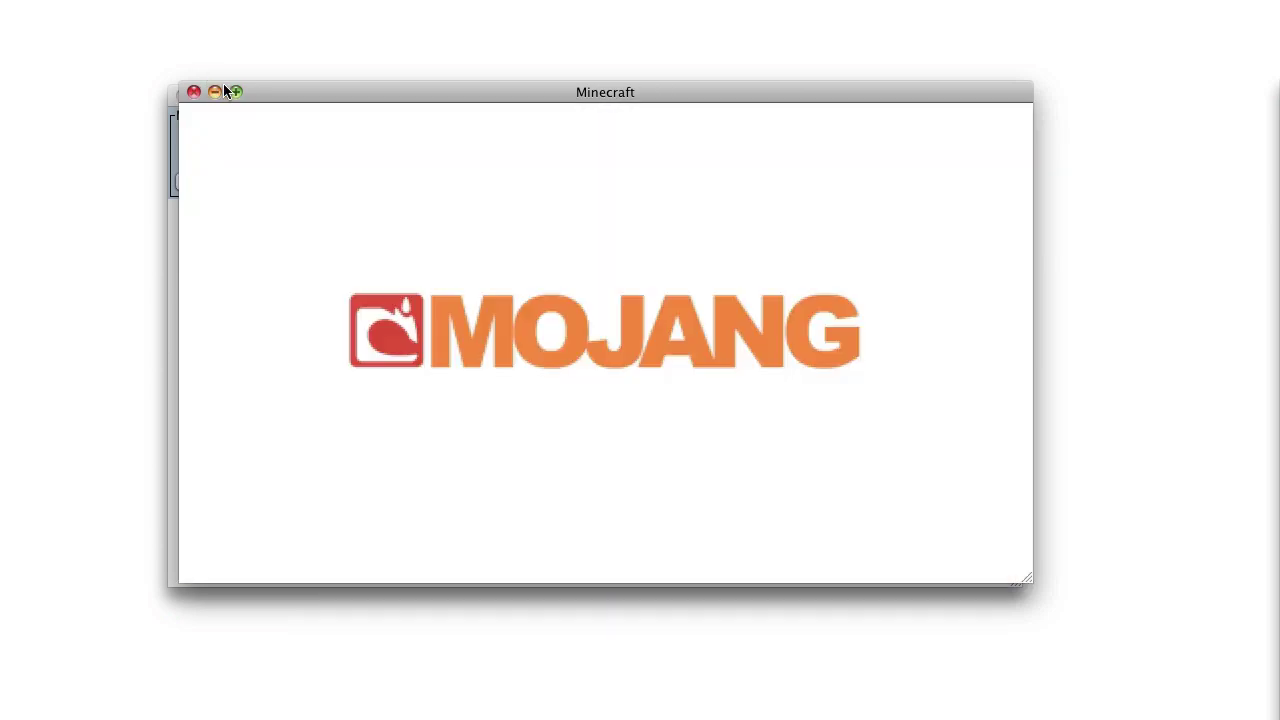
# Maximise the game window, enter the player name, choose Male and continue to the main menu.
pyautogui.click(236, 91)
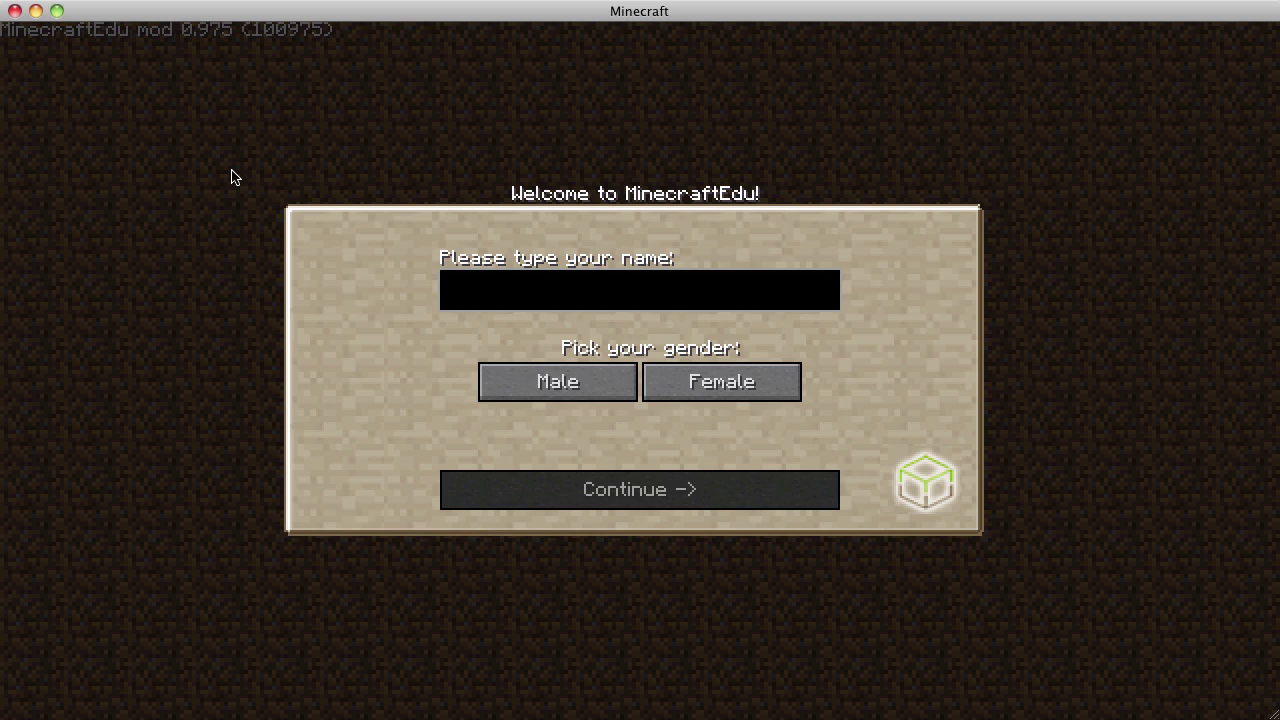
pyautogui.click(566, 295)
pyautogui.write('Joel')
pyautogui.click(542, 385)
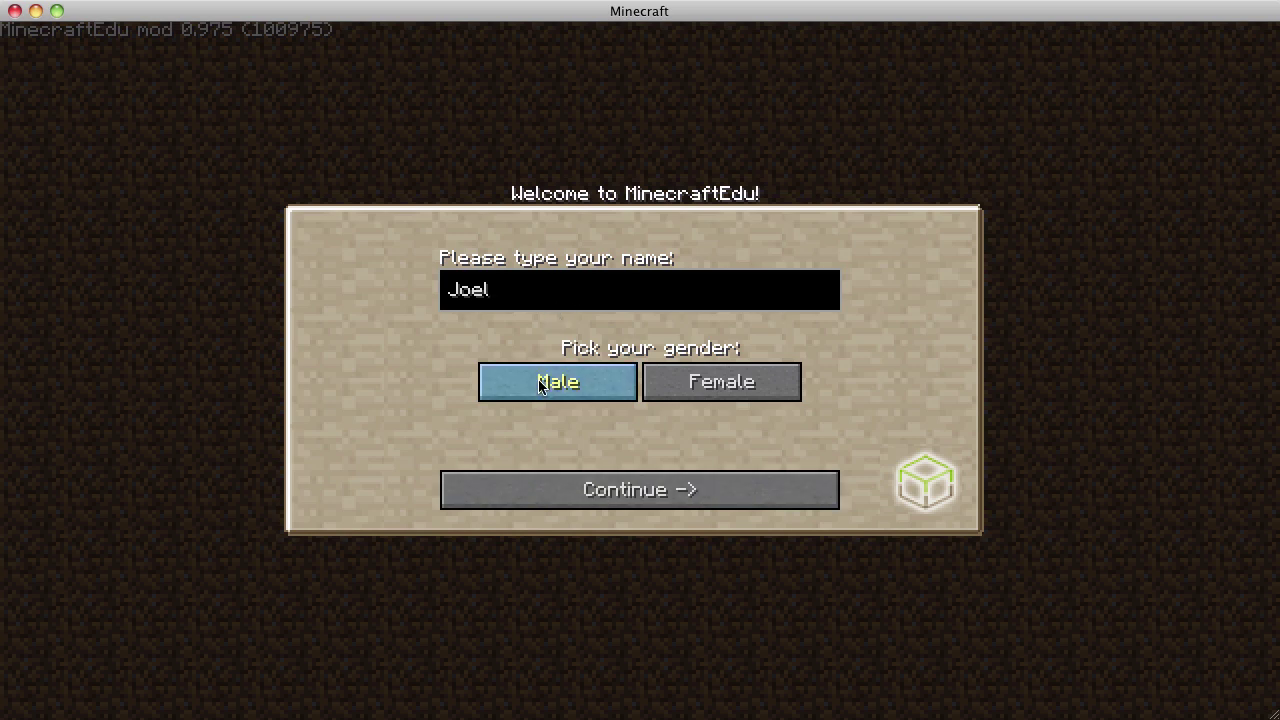
pyautogui.click(617, 497)
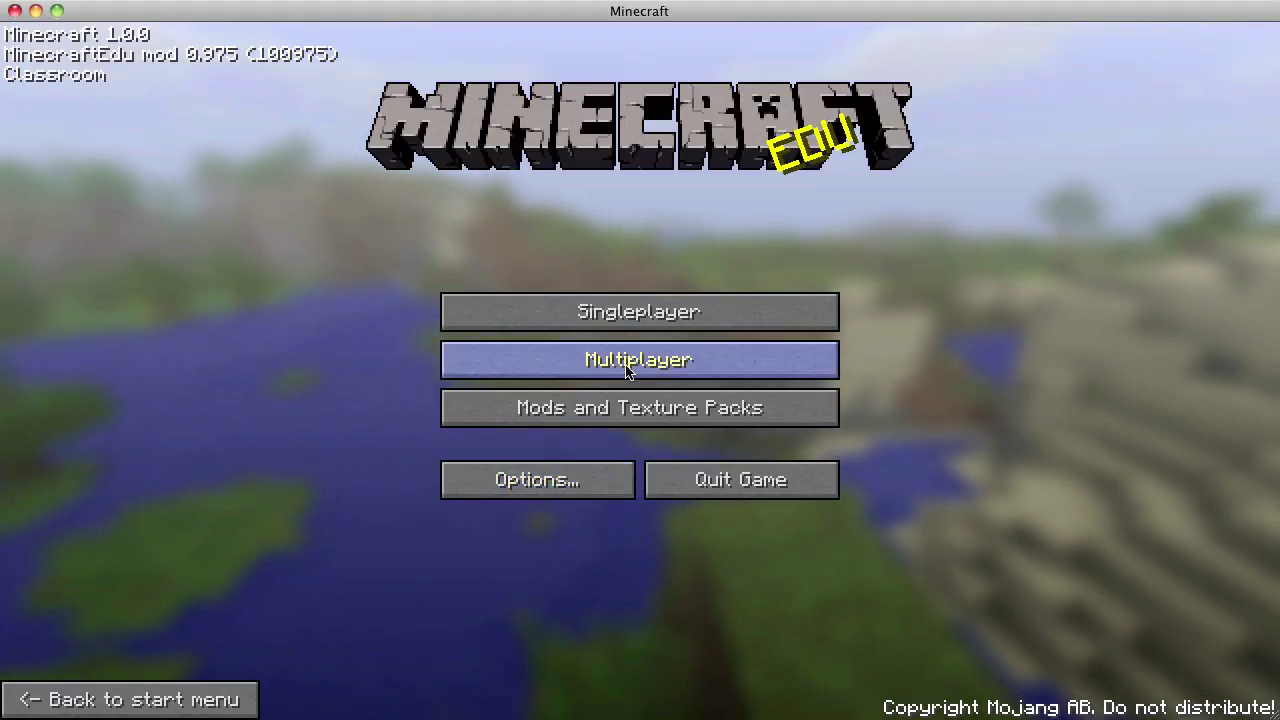
# Join the localhost MinecraftEdu Server from the Multiplayer list.
pyautogui.click(716, 360)
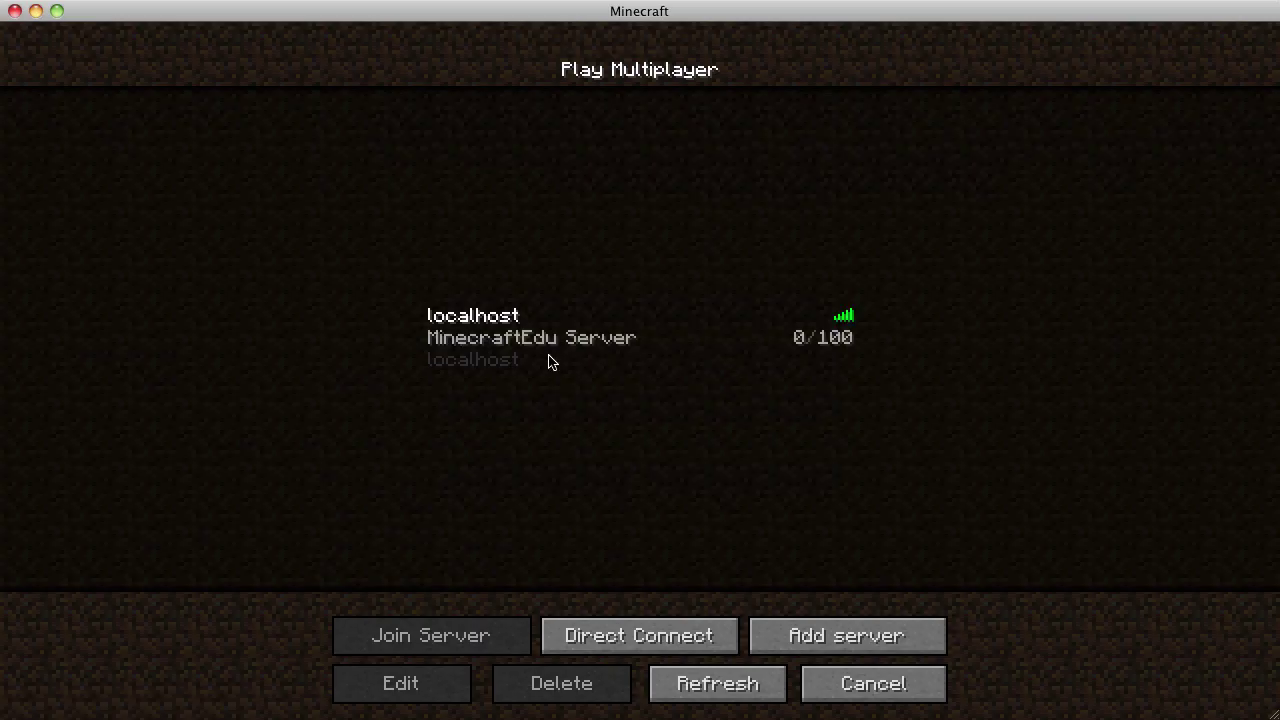
pyautogui.click(502, 338)
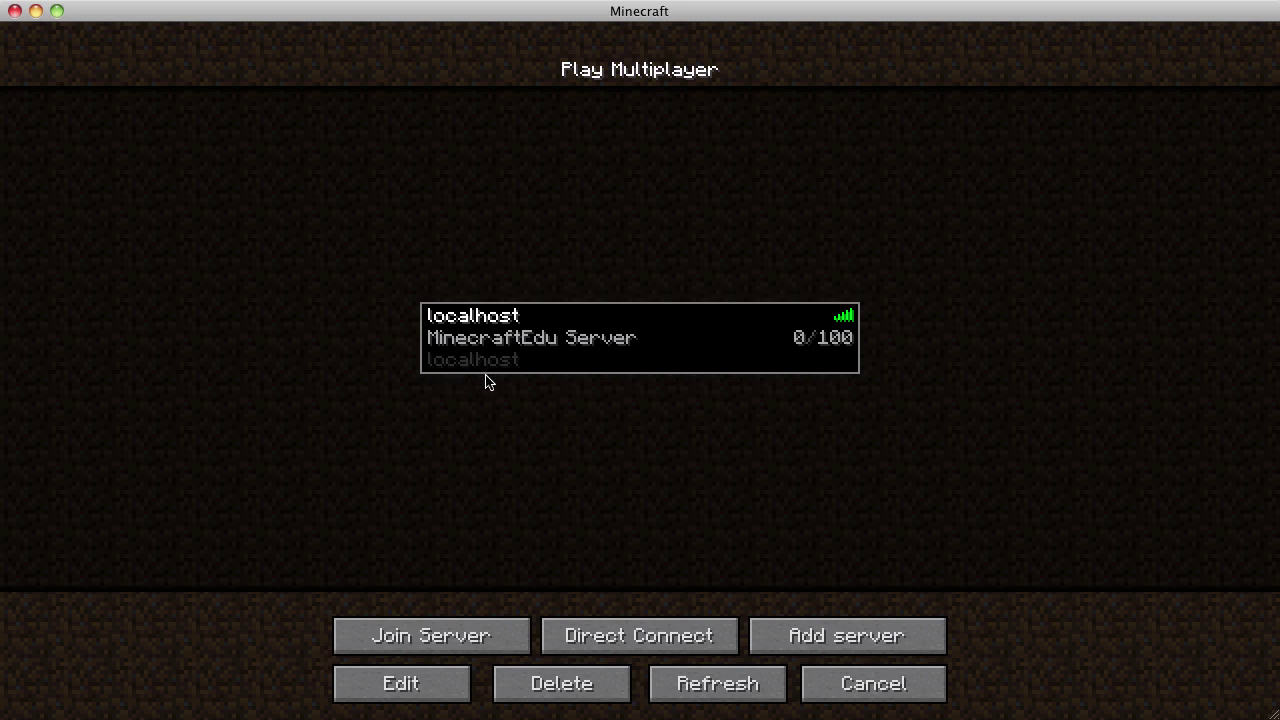
pyautogui.click(466, 626)
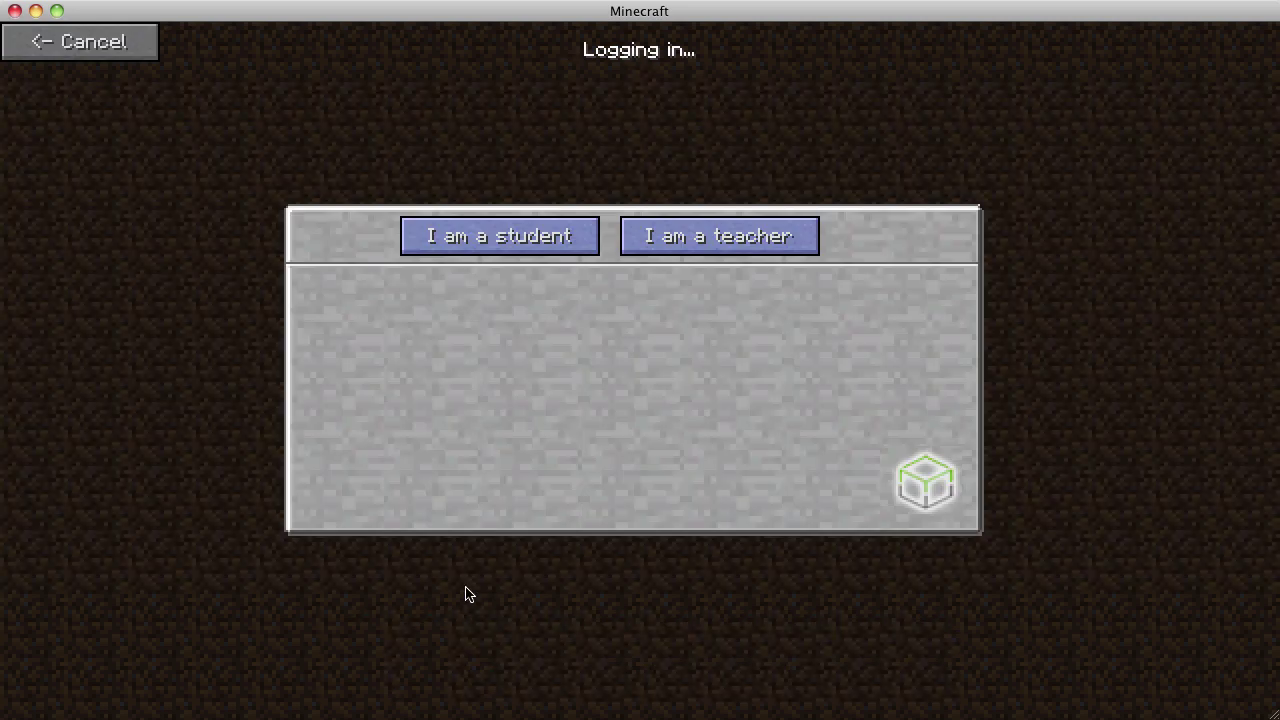
# Browse a few student outfits, then log in as teacher with the password.
pyautogui.click(486, 254)
pyautogui.click(592, 388)
pyautogui.click(594, 388)
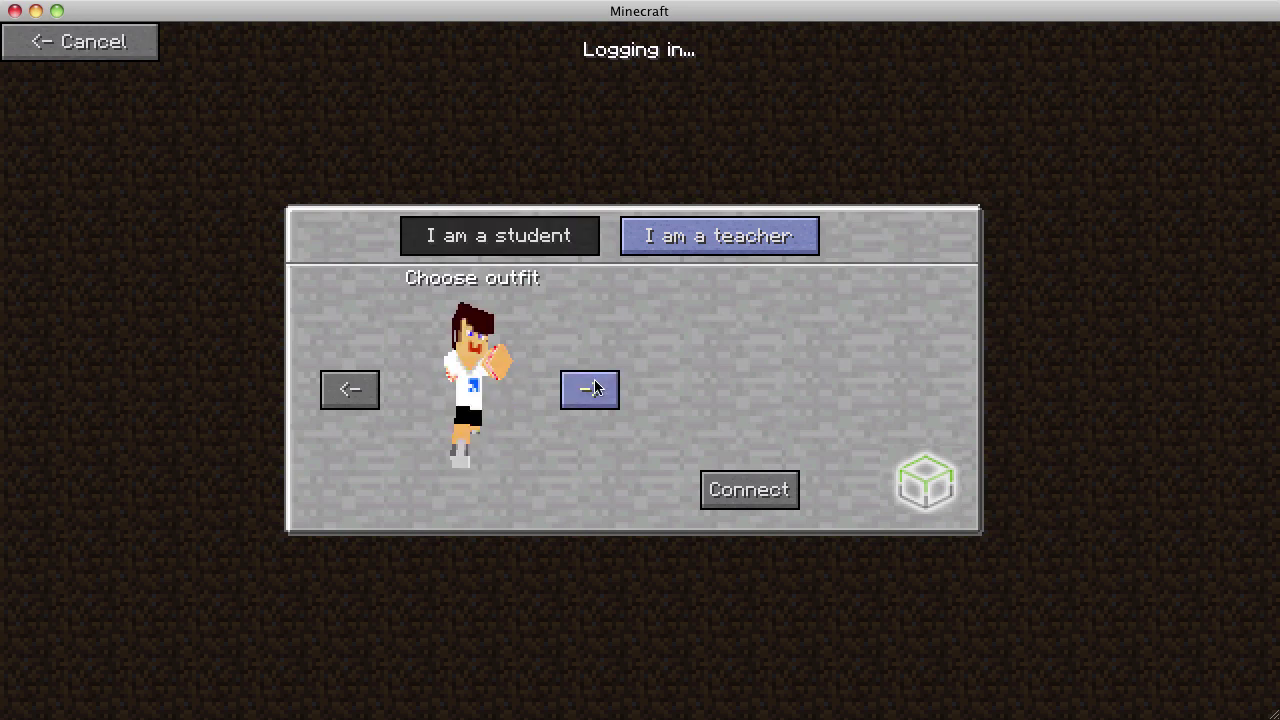
pyautogui.click(594, 388)
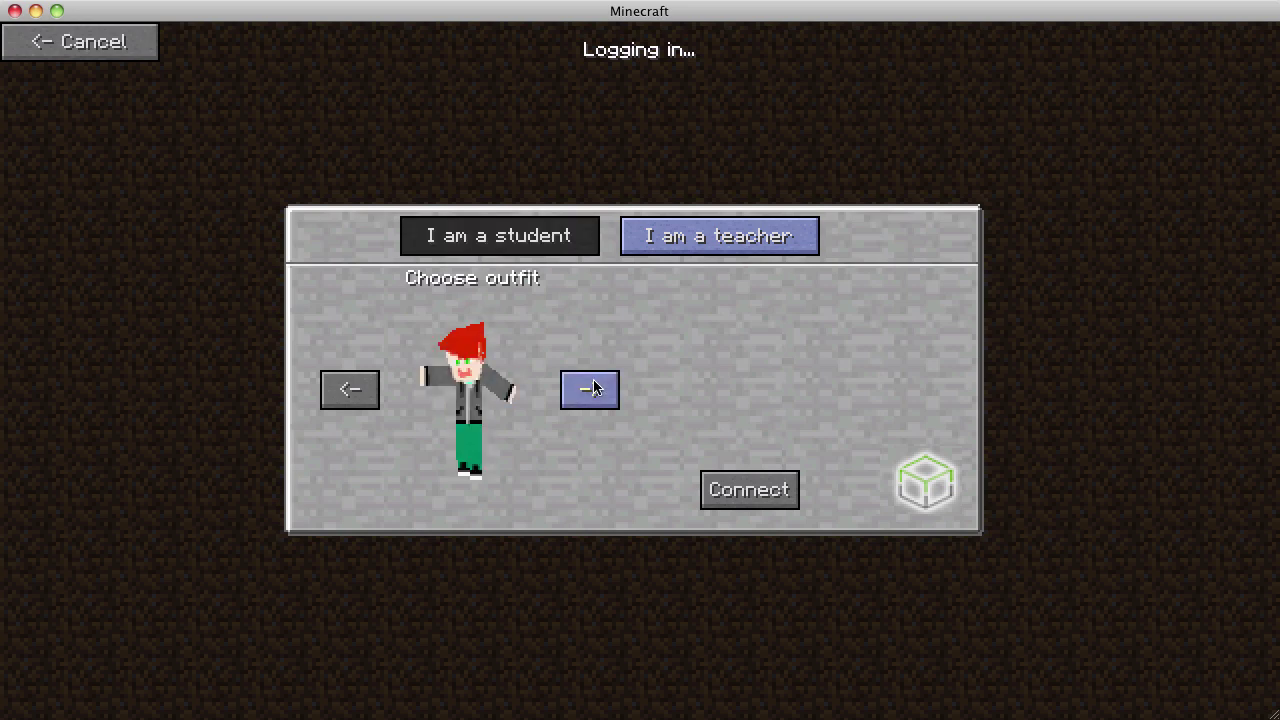
pyautogui.click(652, 246)
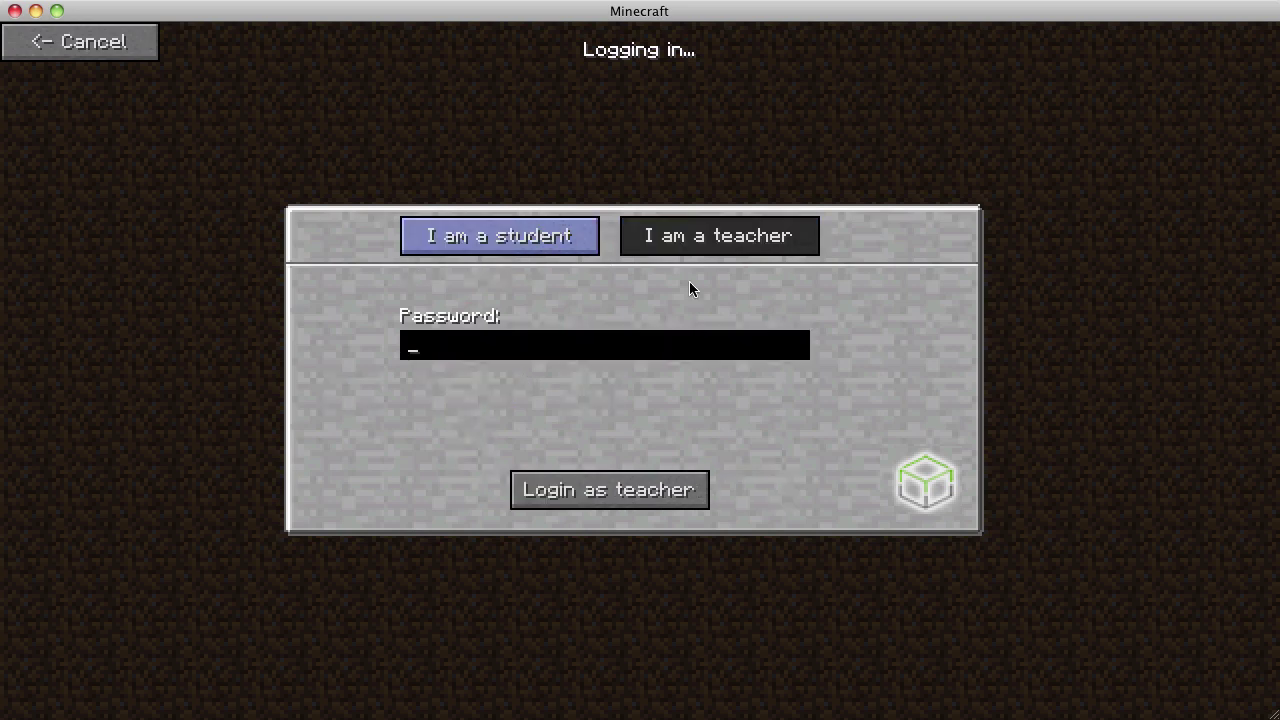
pyautogui.write('p')
pyautogui.click(594, 490)
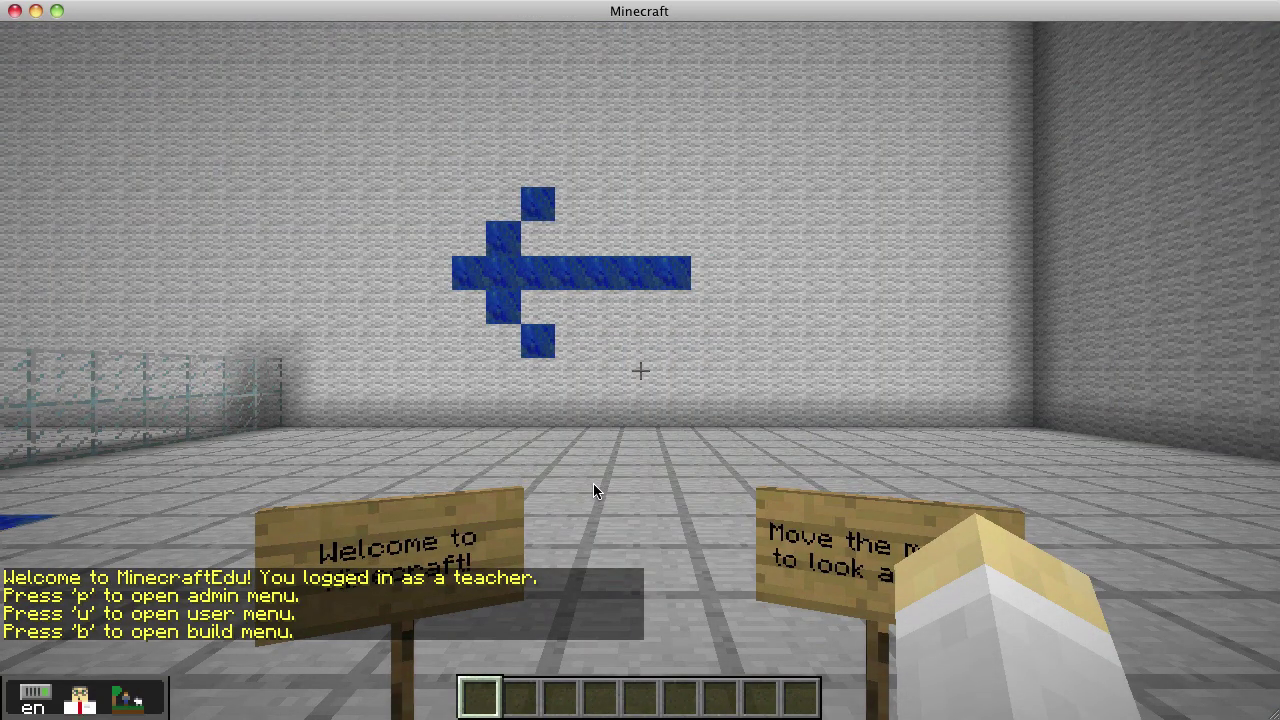
# Walk up to the corner info block and read its tutorial book.
pyautogui.click(593, 483)
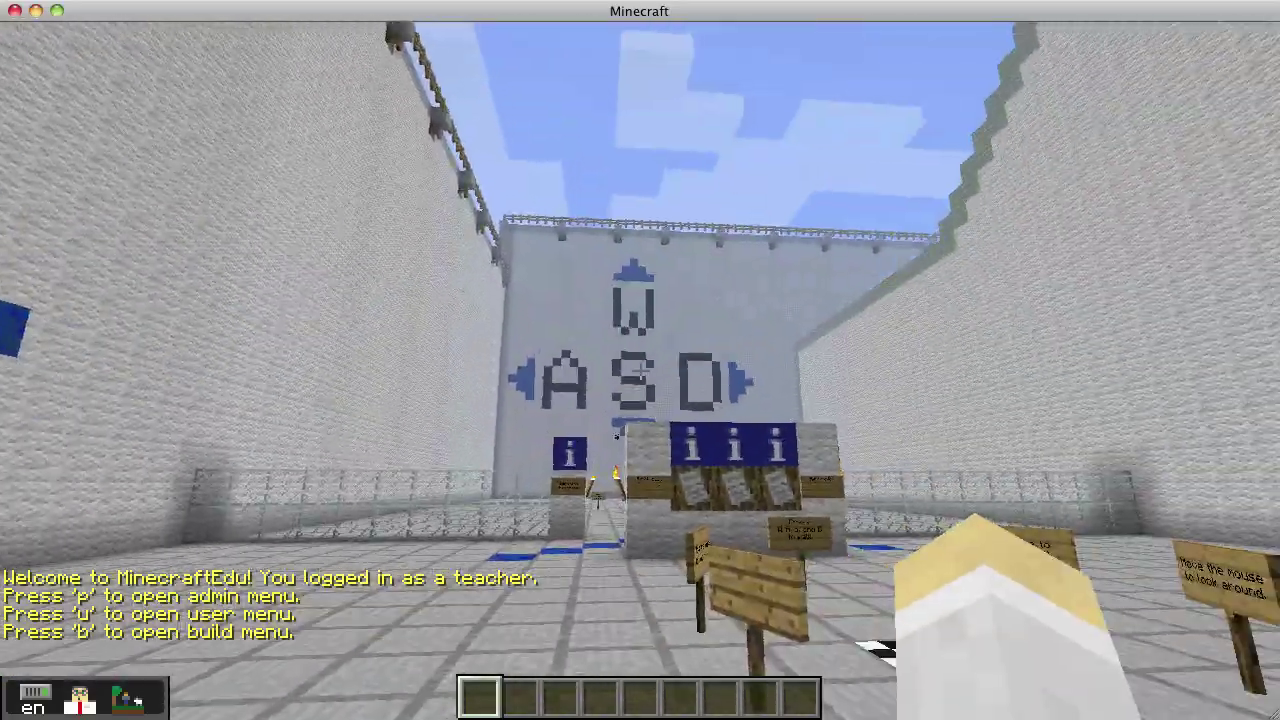
pyautogui.moveTo(640, 370)
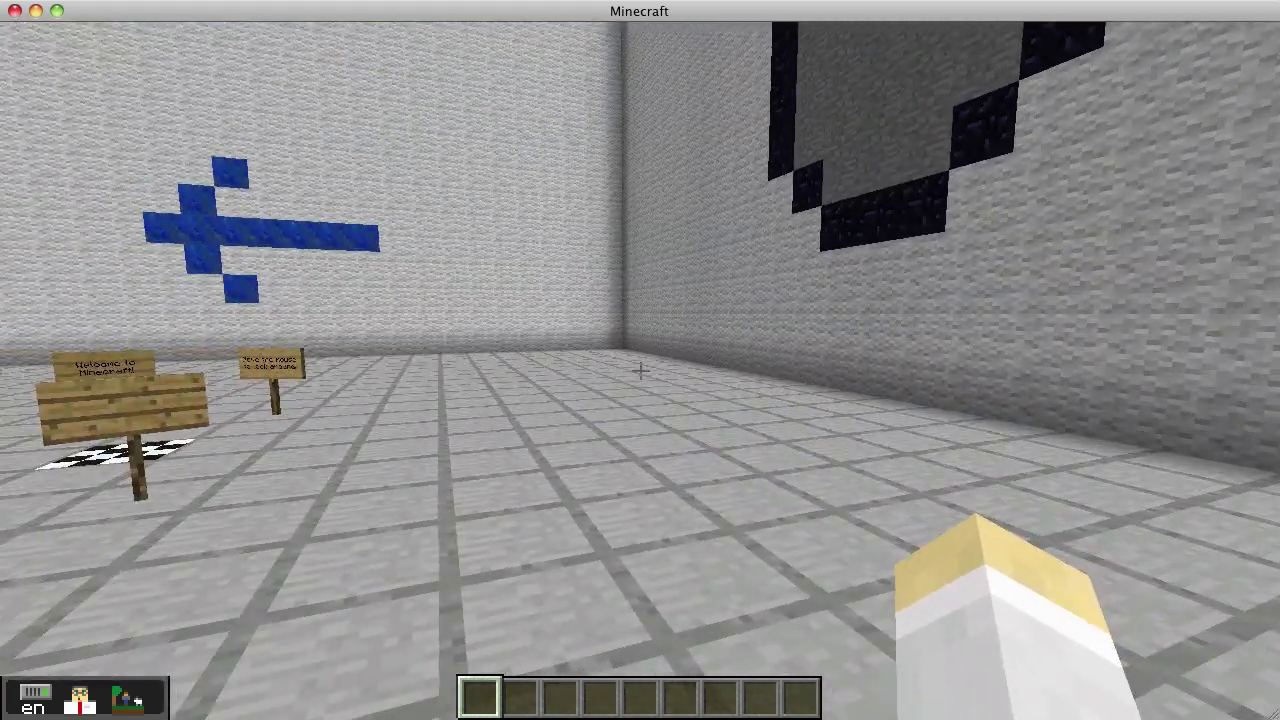
pyautogui.press('w')
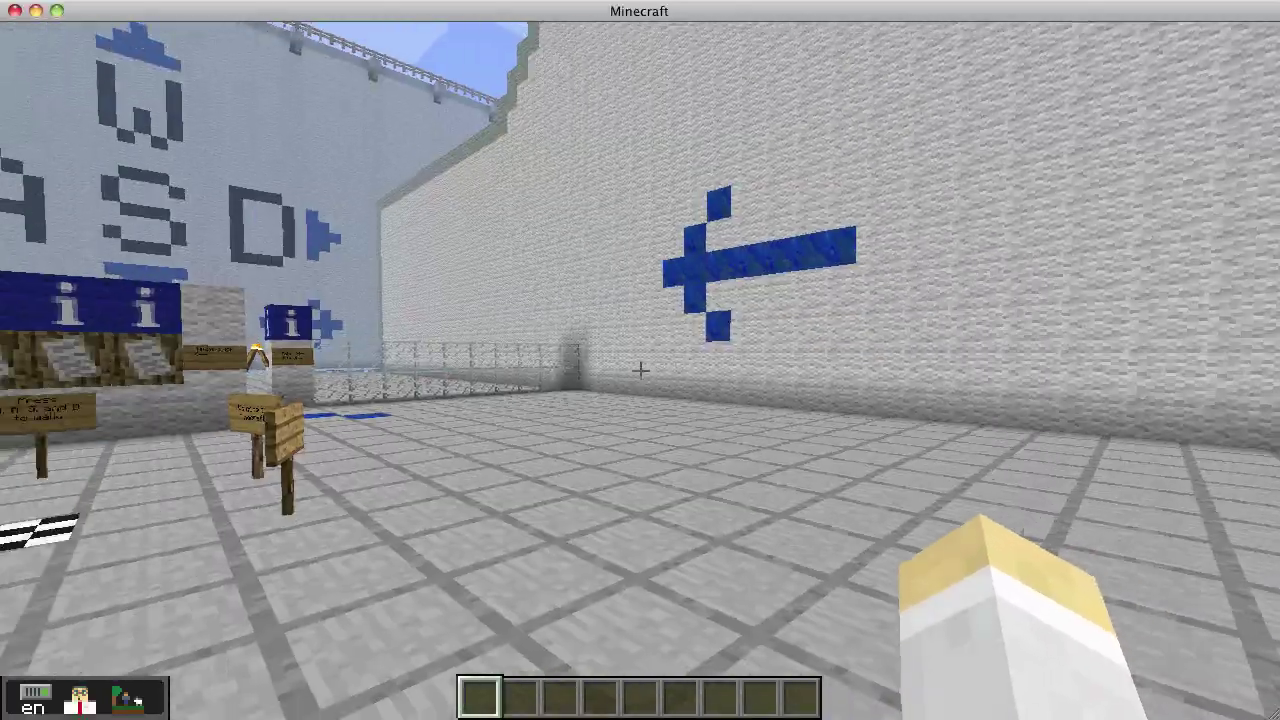
pyautogui.press('a')
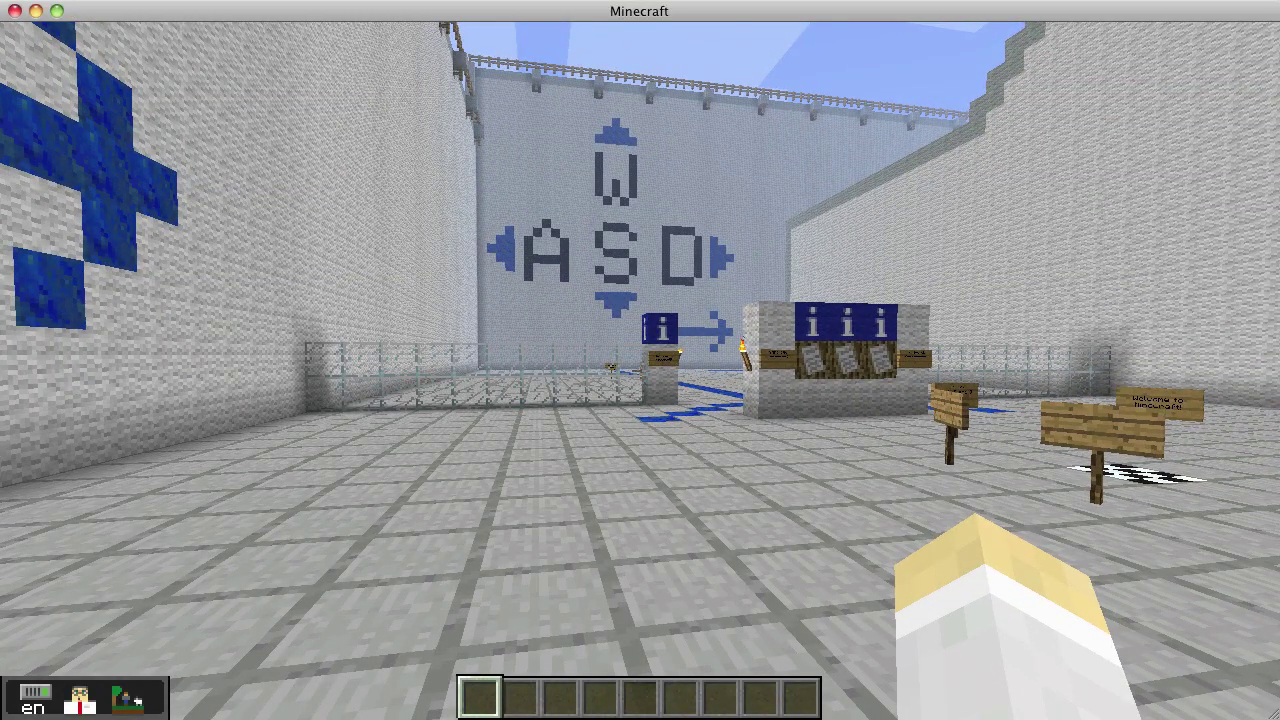
pyautogui.press('w')
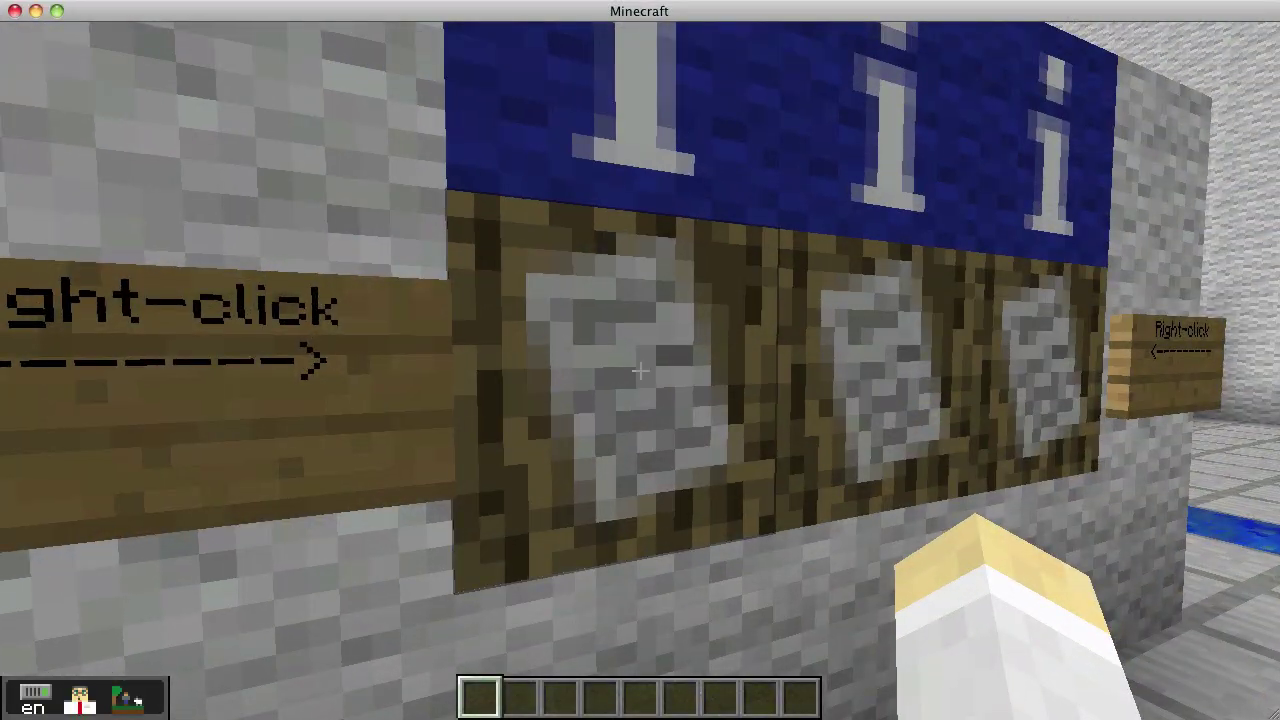
pyautogui.rightClick(640, 372)
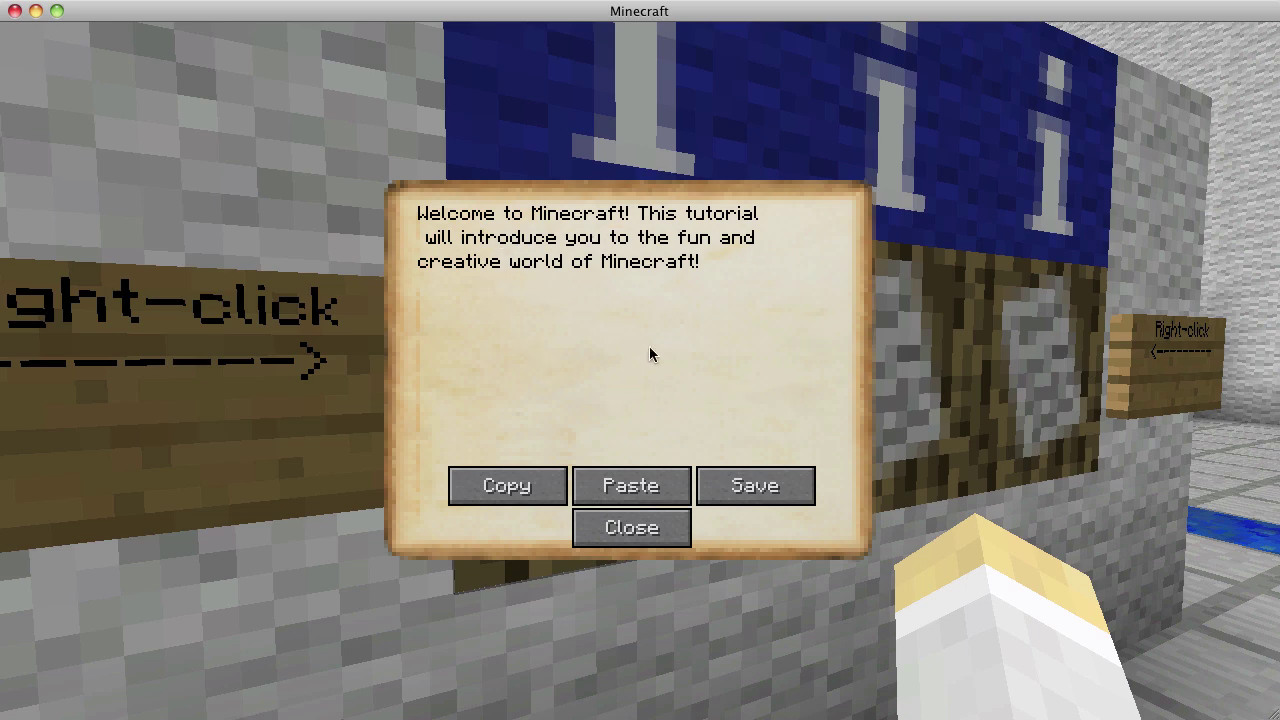
pyautogui.click(634, 528)
# Walk past the Welcome to Minecraft! sign over to the WASD instruction wall.
pyautogui.press('s')
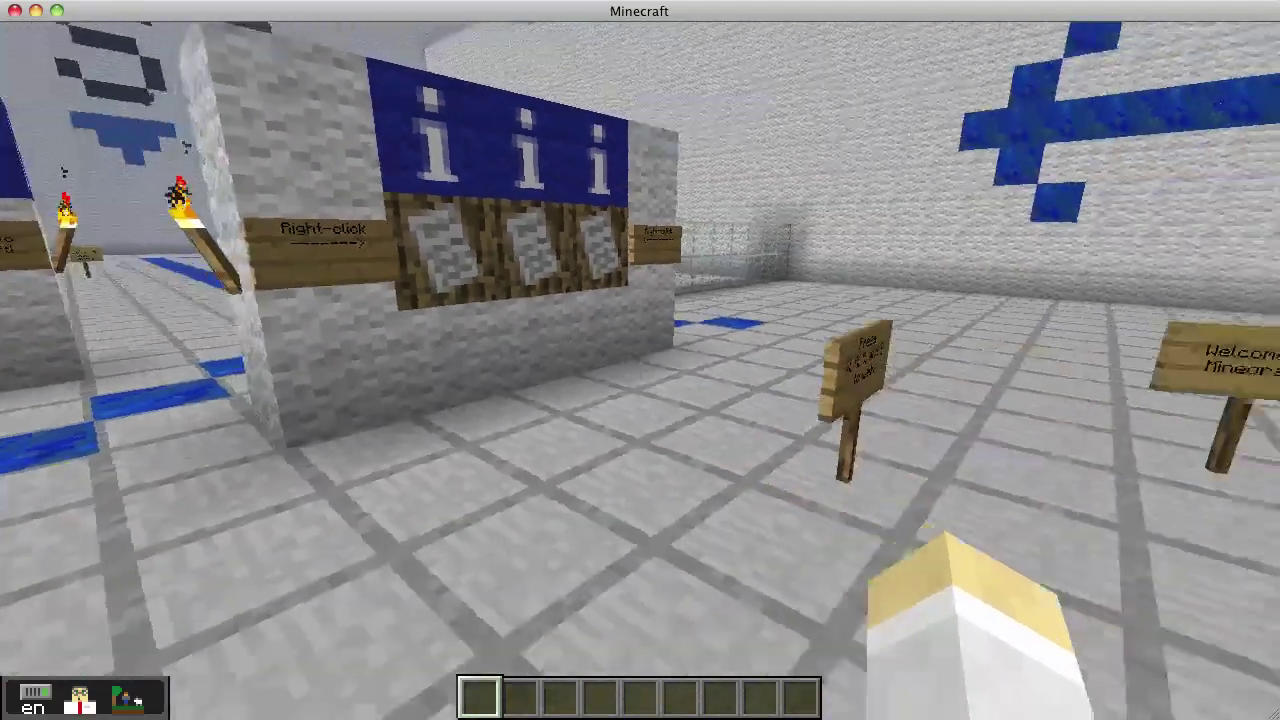
pyautogui.press('s')
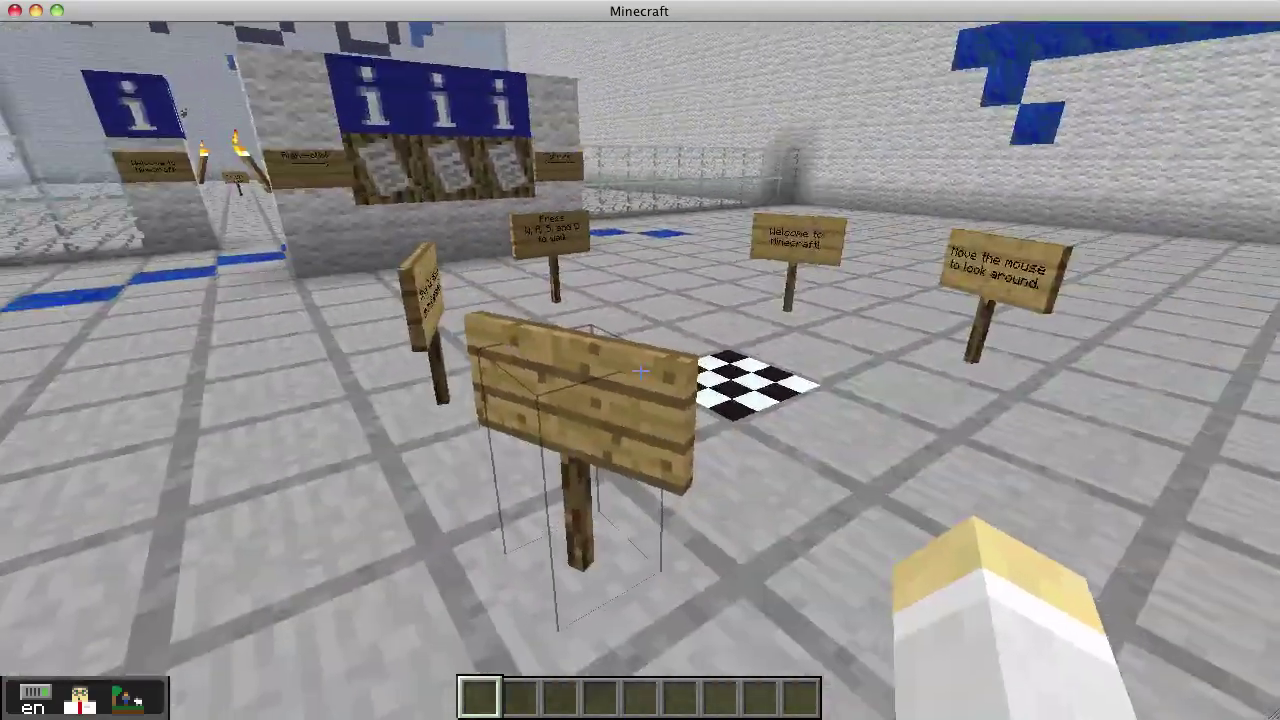
pyautogui.press('w')
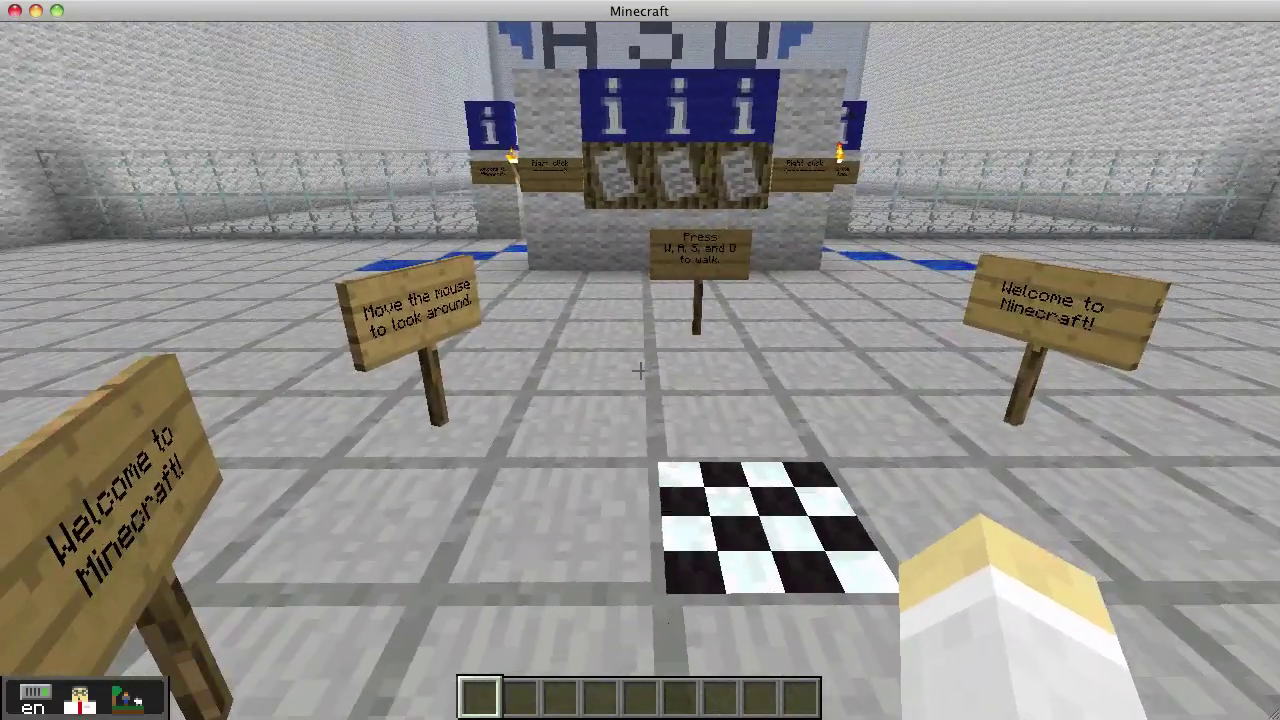
pyautogui.press('w')
pyautogui.press('s')
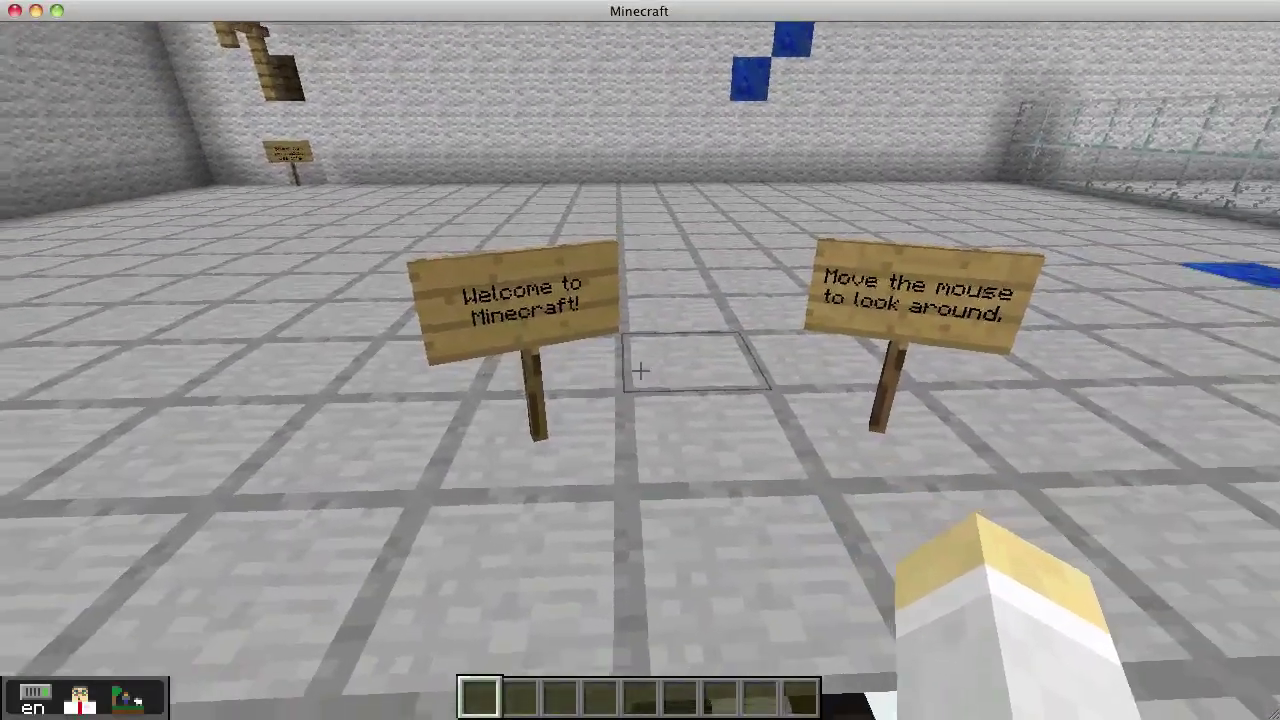
pyautogui.press('w')
pyautogui.press('s')
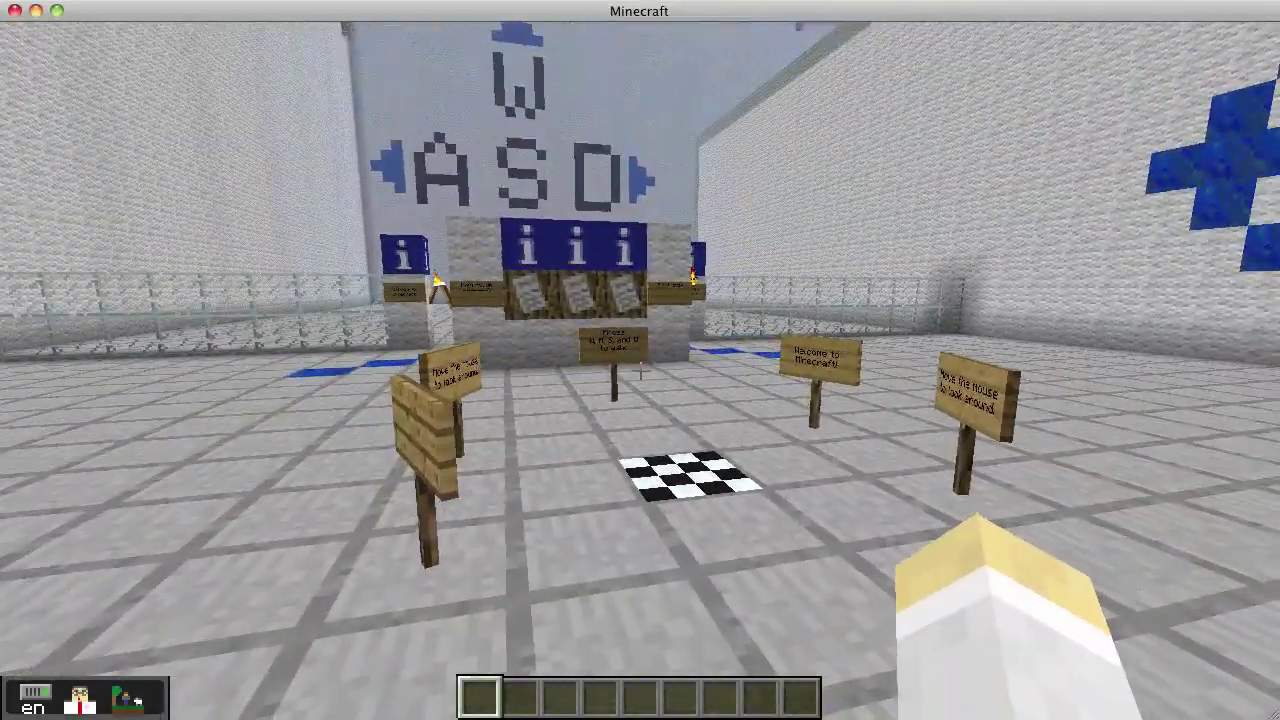
pyautogui.press('w')
pyautogui.press('s')
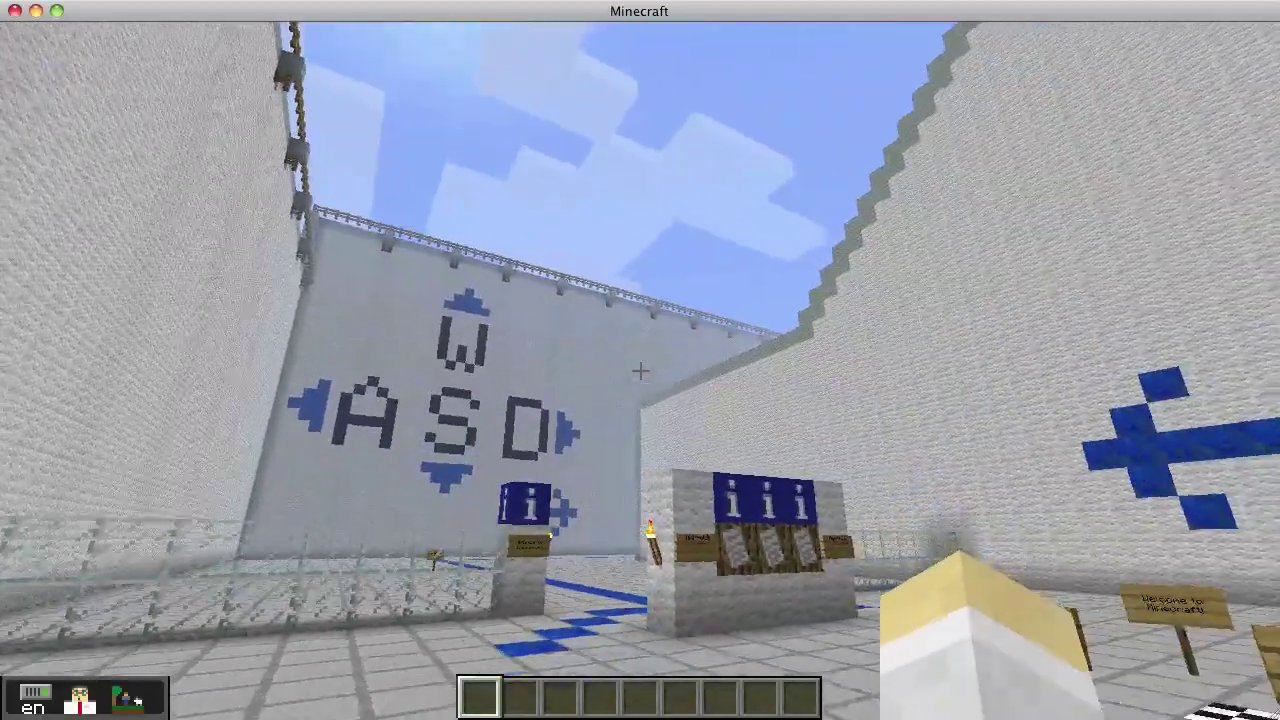
pyautogui.press('a')
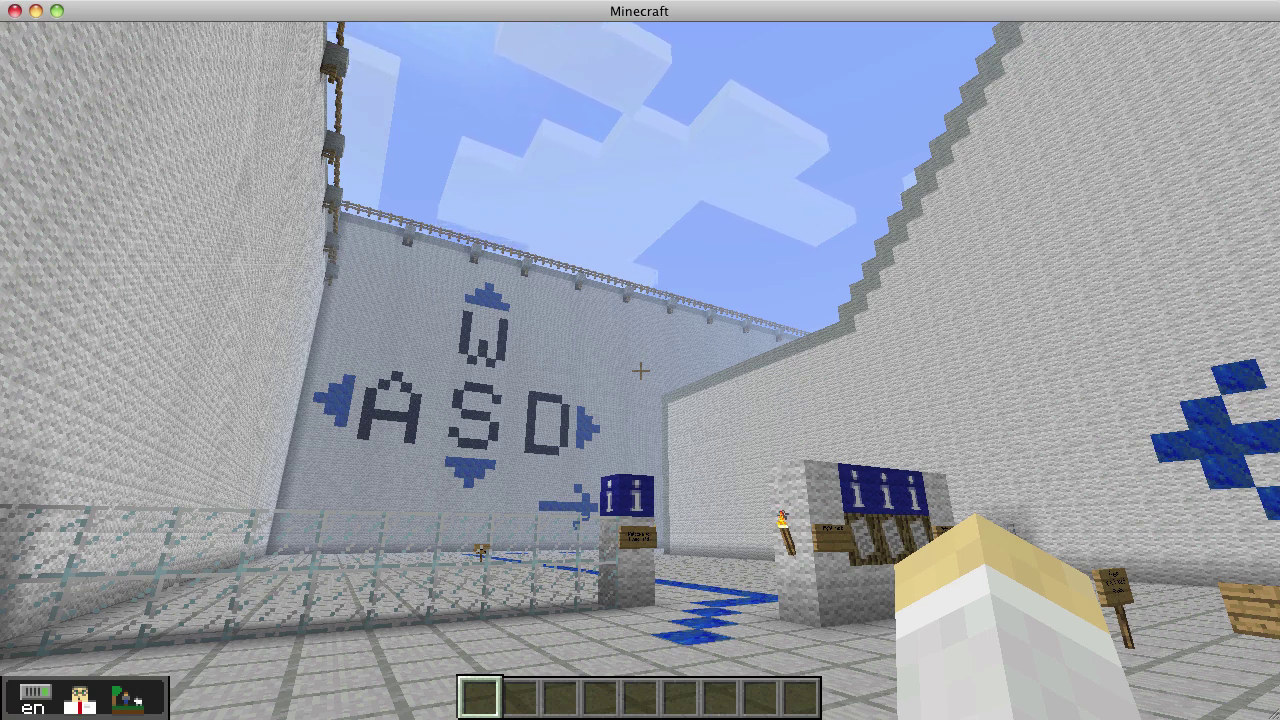
# Teleport back to spawn and enable own creative mode from the Teacher Menu.
pyautogui.press('i')
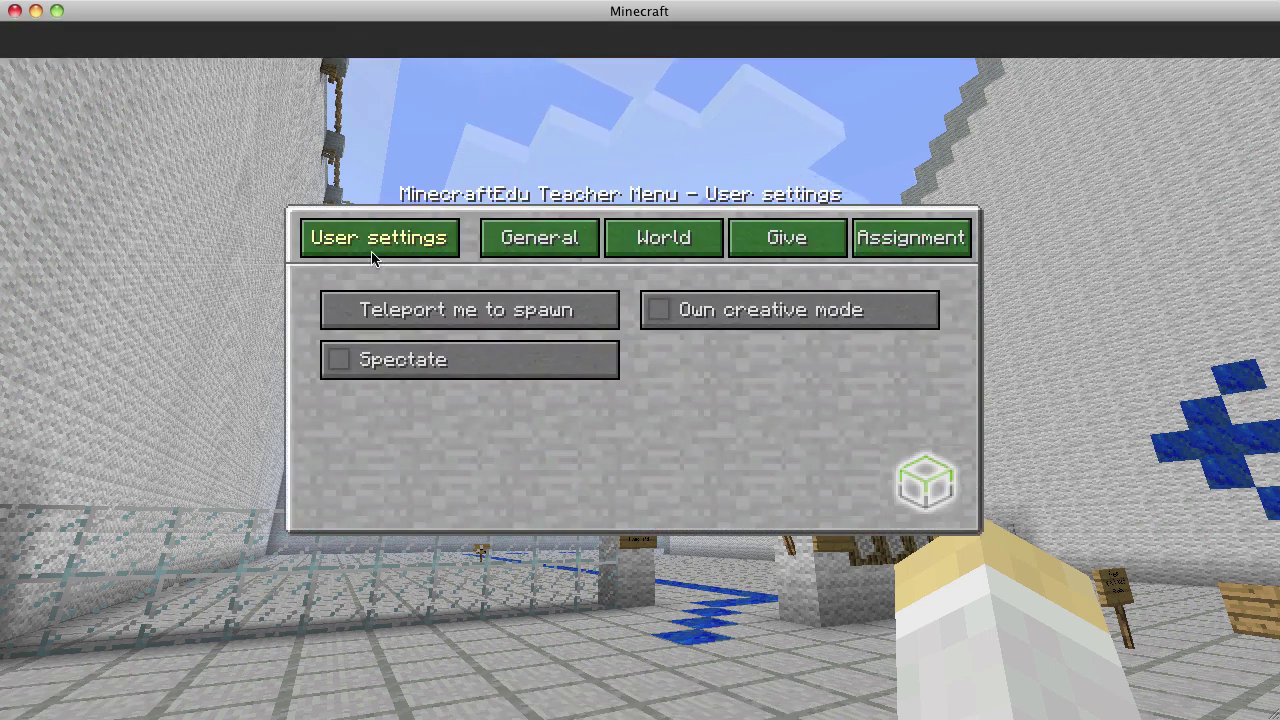
pyautogui.click(437, 303)
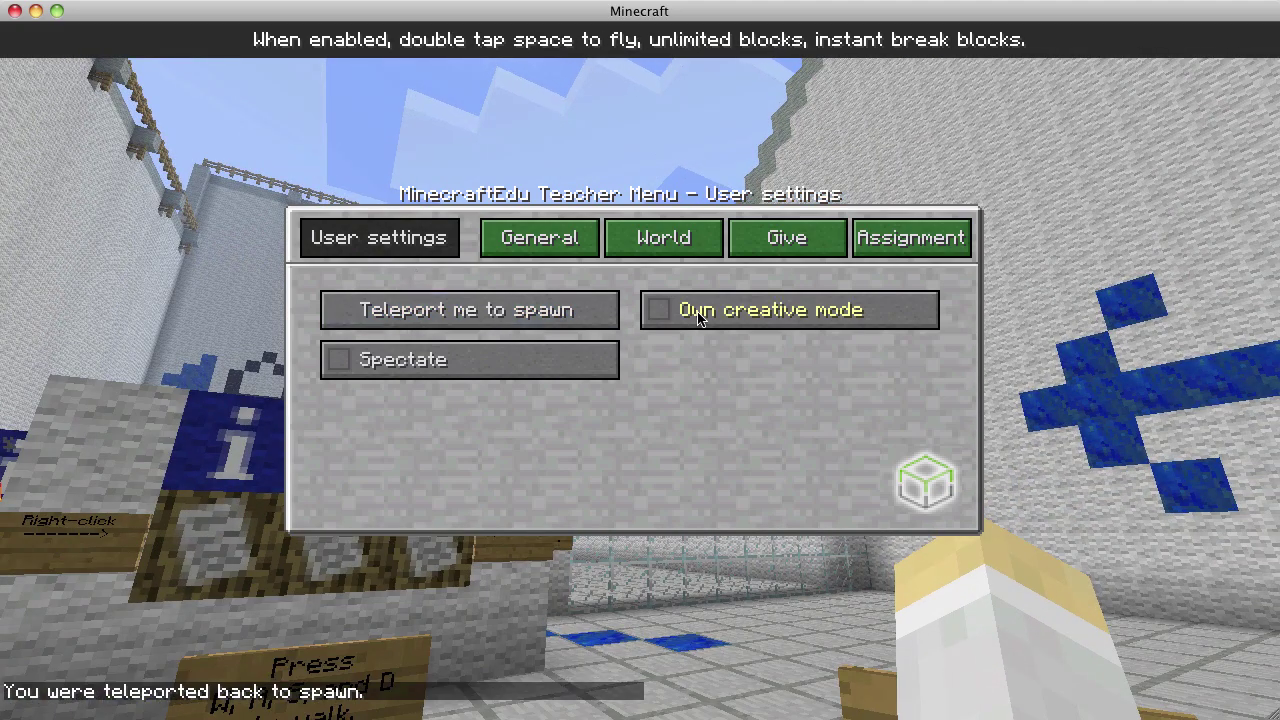
pyautogui.click(749, 318)
pyautogui.press('Escape')
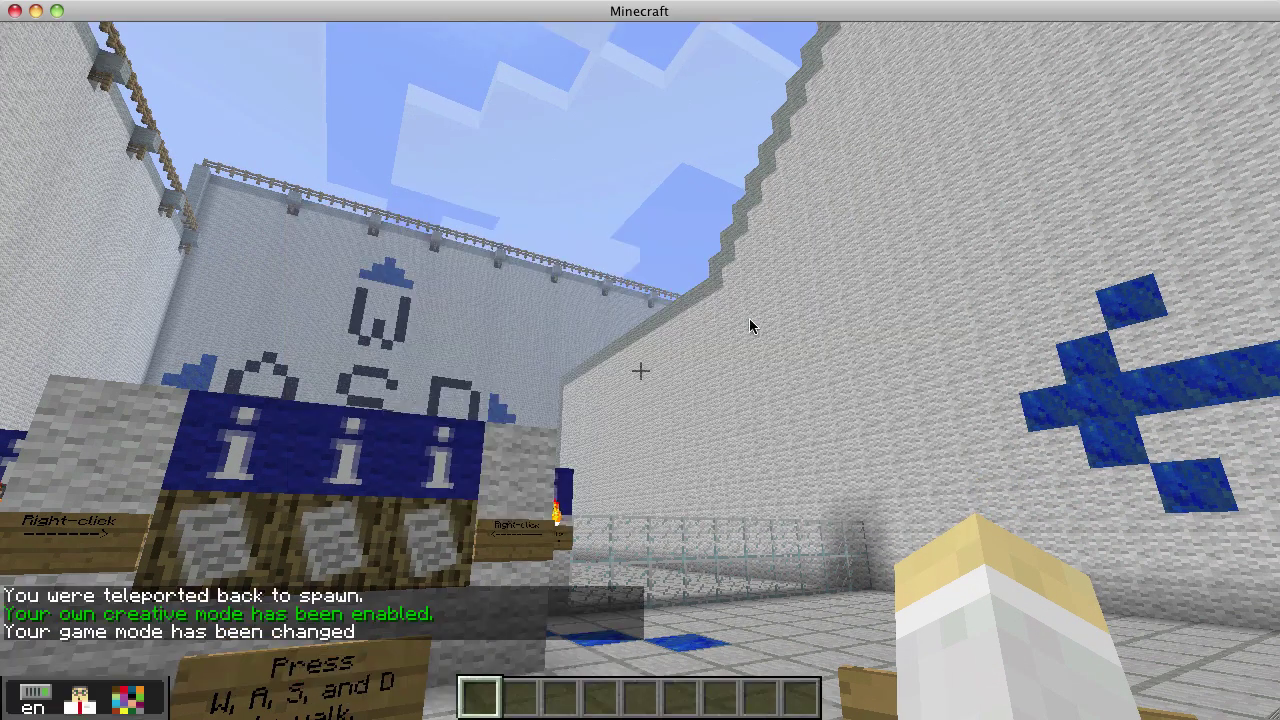
pyautogui.press('s')
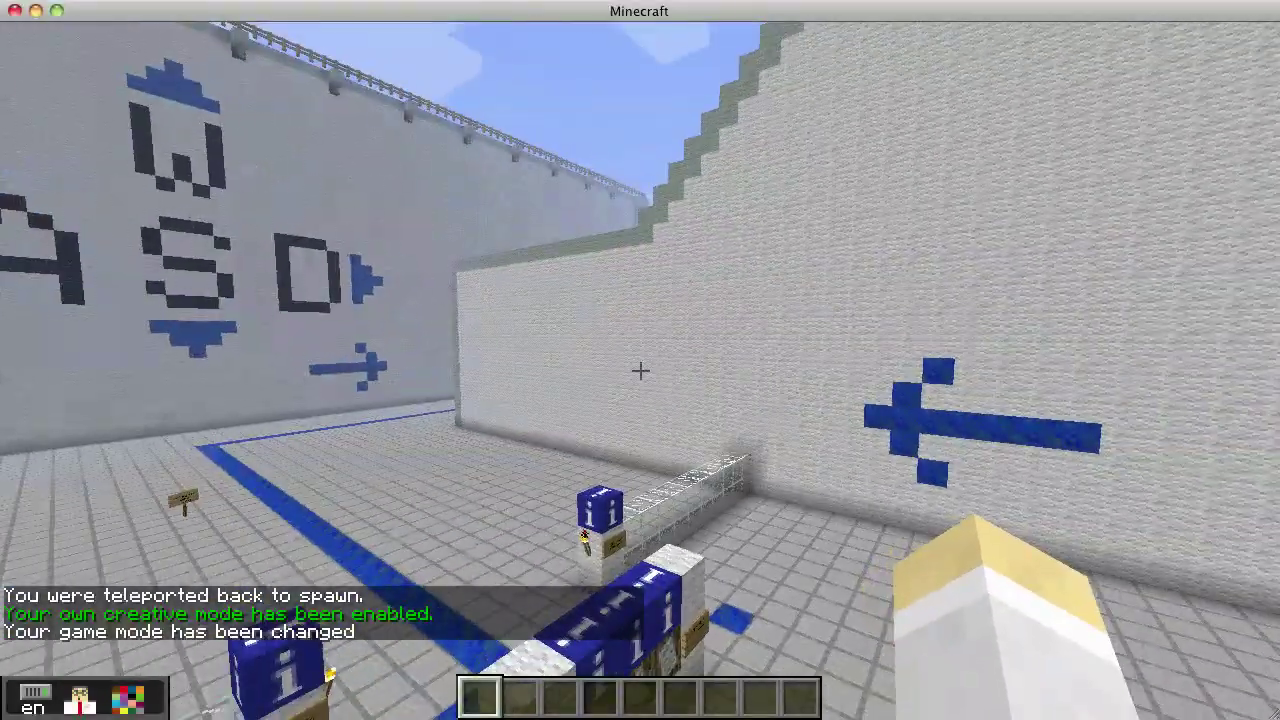
# Switch into spectate mode and fly along the blue path around the courtyard.
pyautogui.press('m')
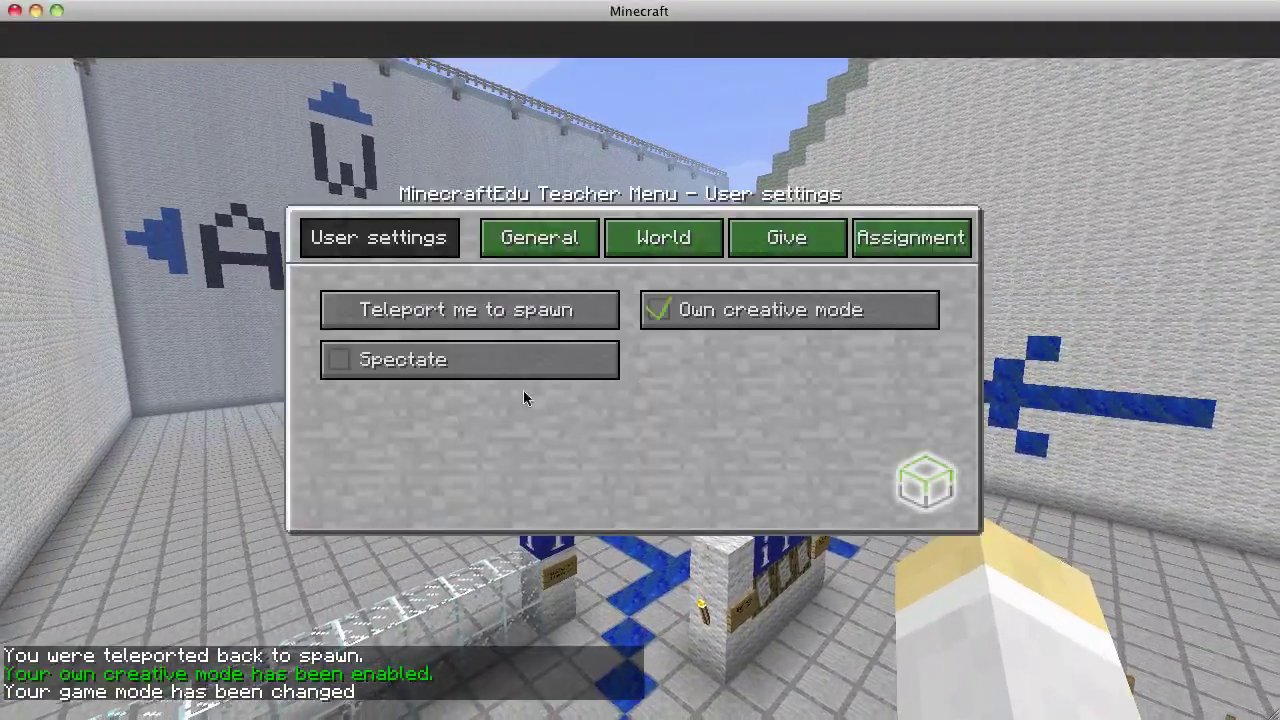
pyautogui.click(338, 365)
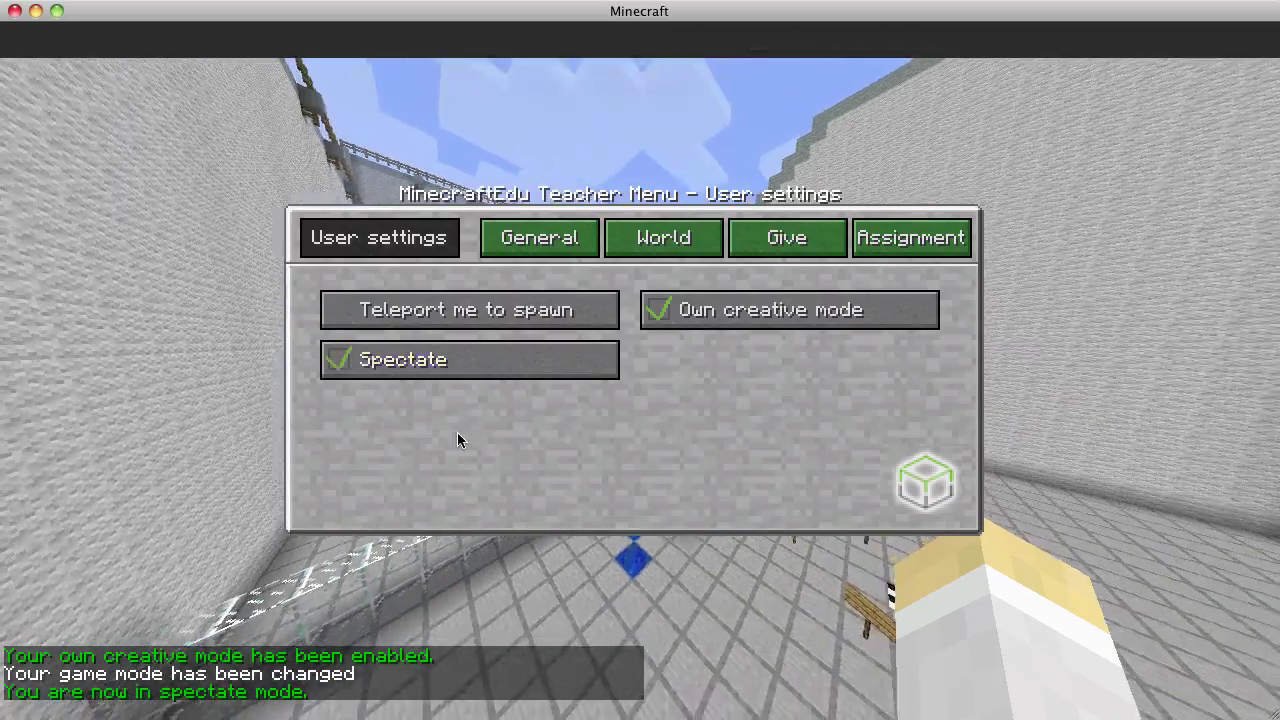
pyautogui.press('Escape')
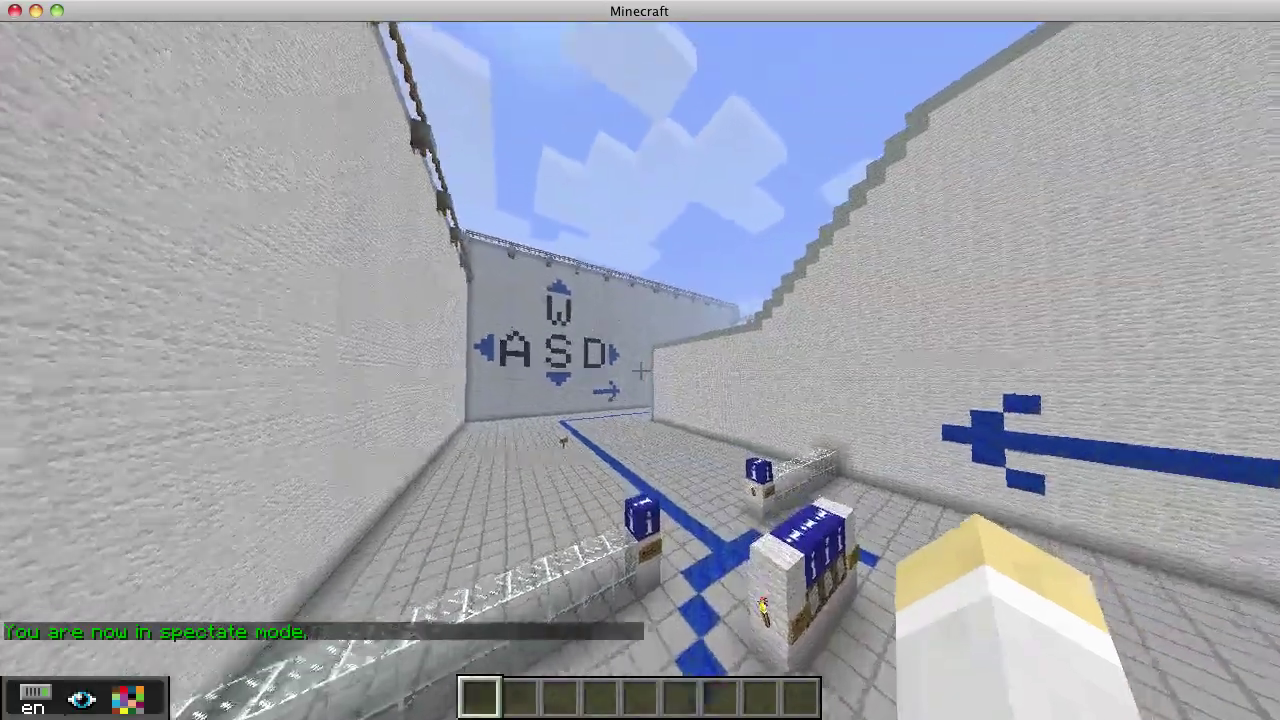
pyautogui.press('w')
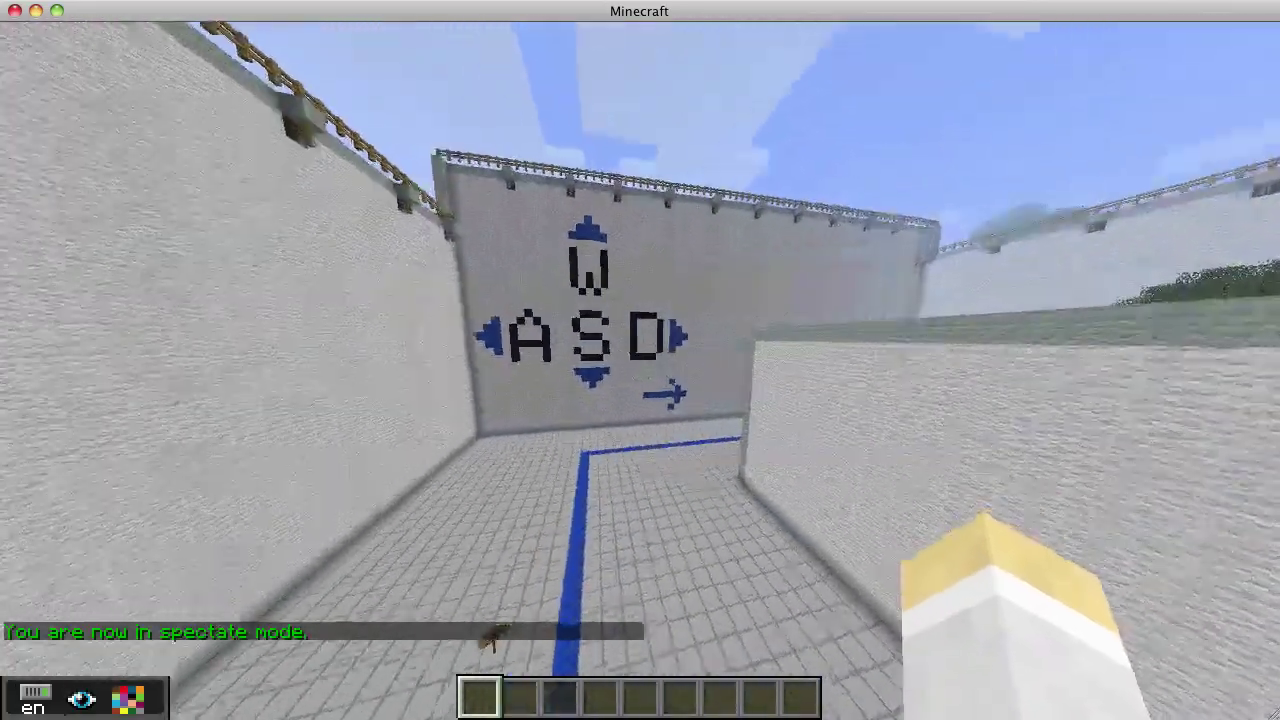
pyautogui.press('w')
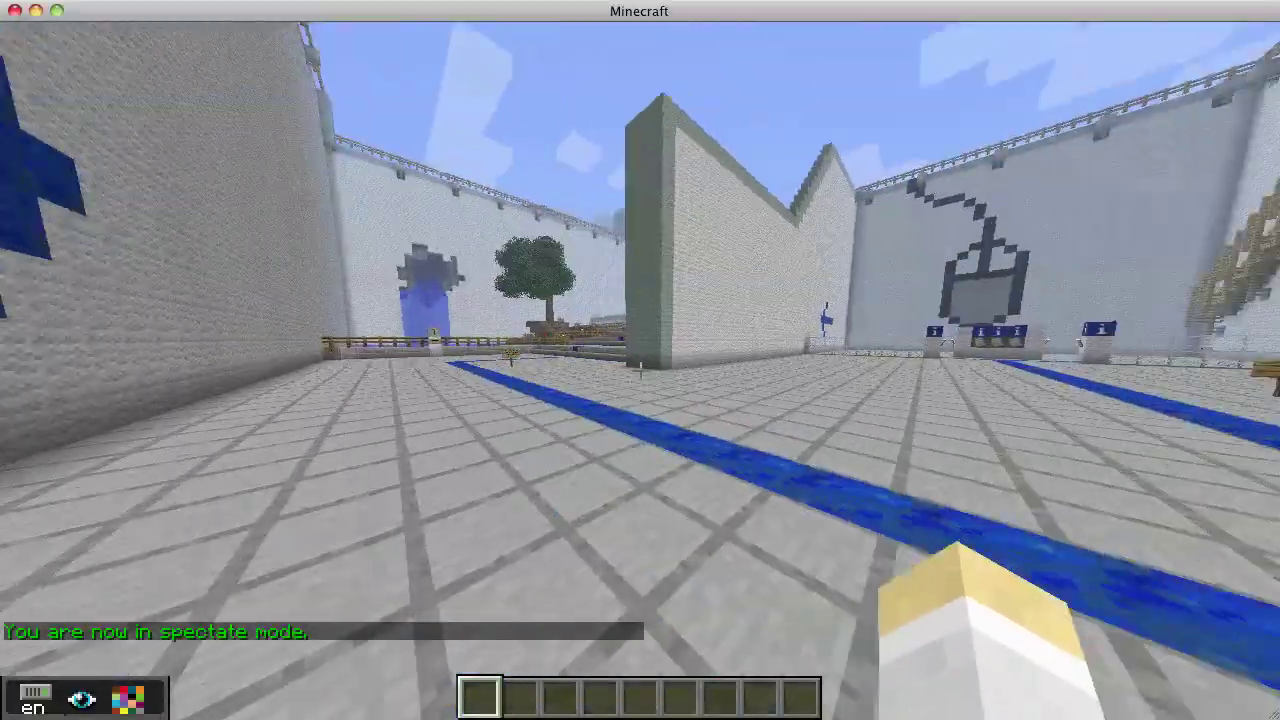
pyautogui.press('a')
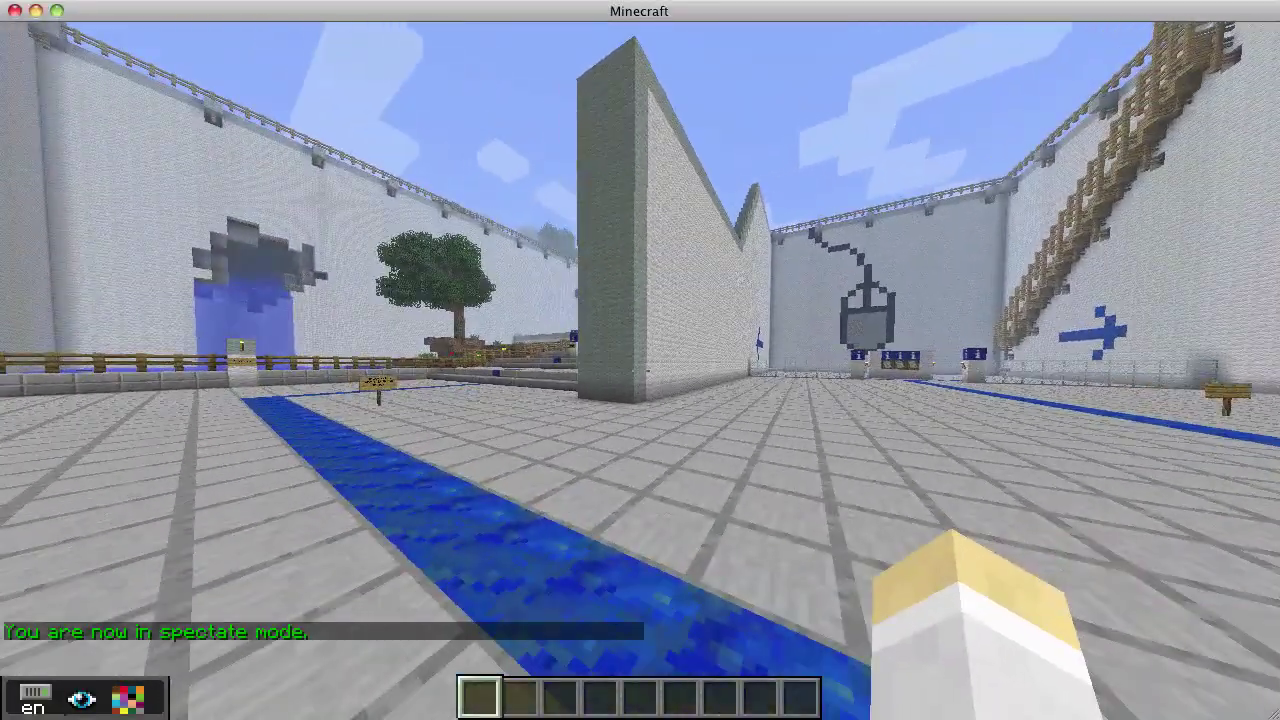
pyautogui.press('a')
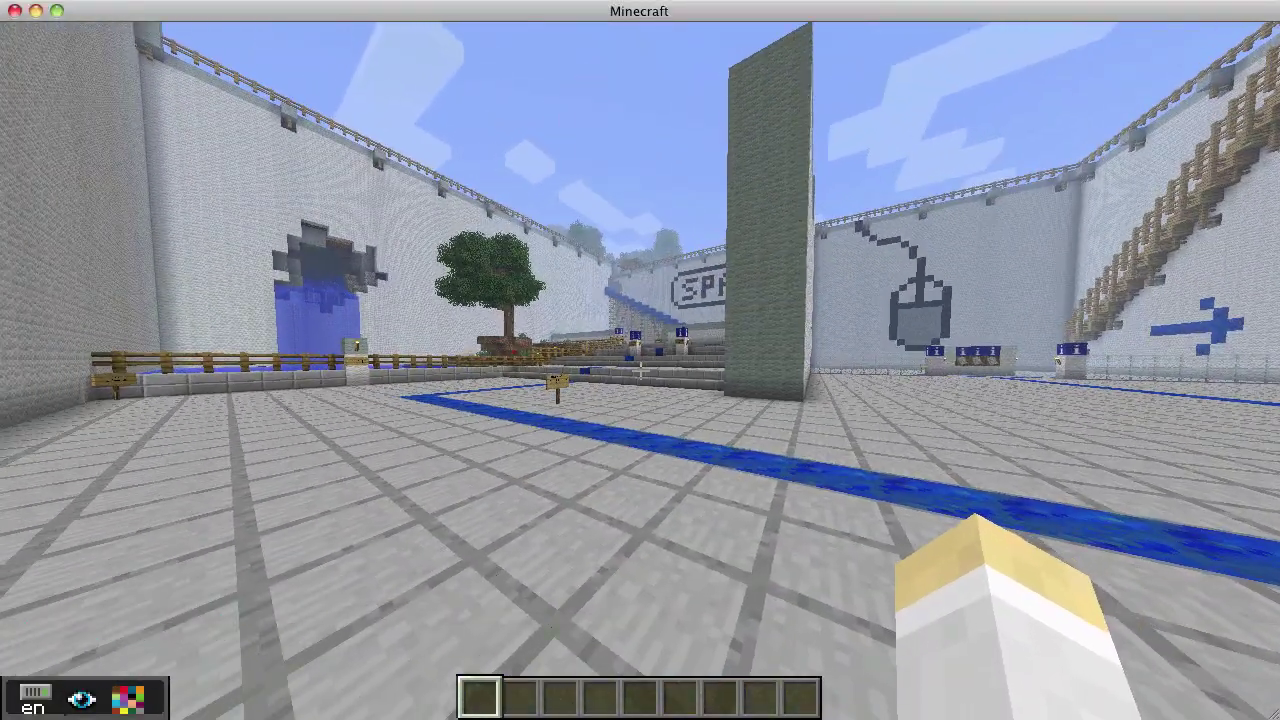
# Turn spectate and own creative mode back off in the Teacher Menu.
pyautogui.press('m')
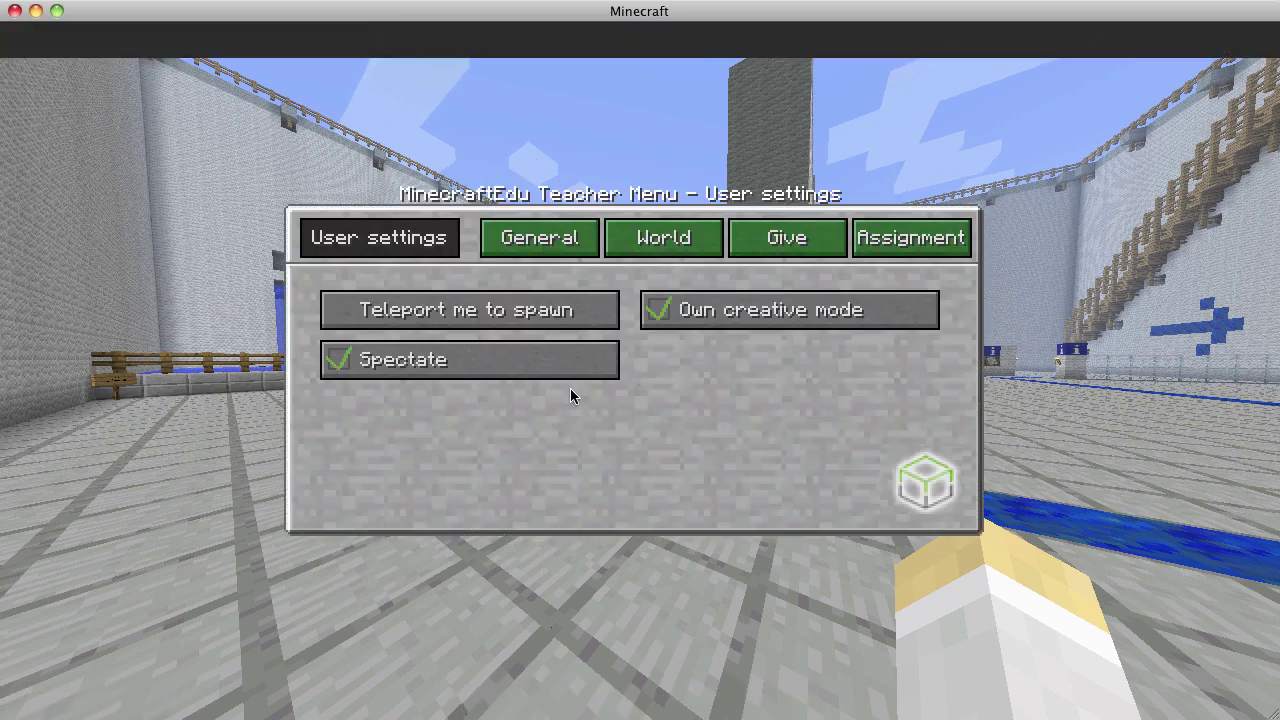
pyautogui.click(430, 362)
pyautogui.click(679, 322)
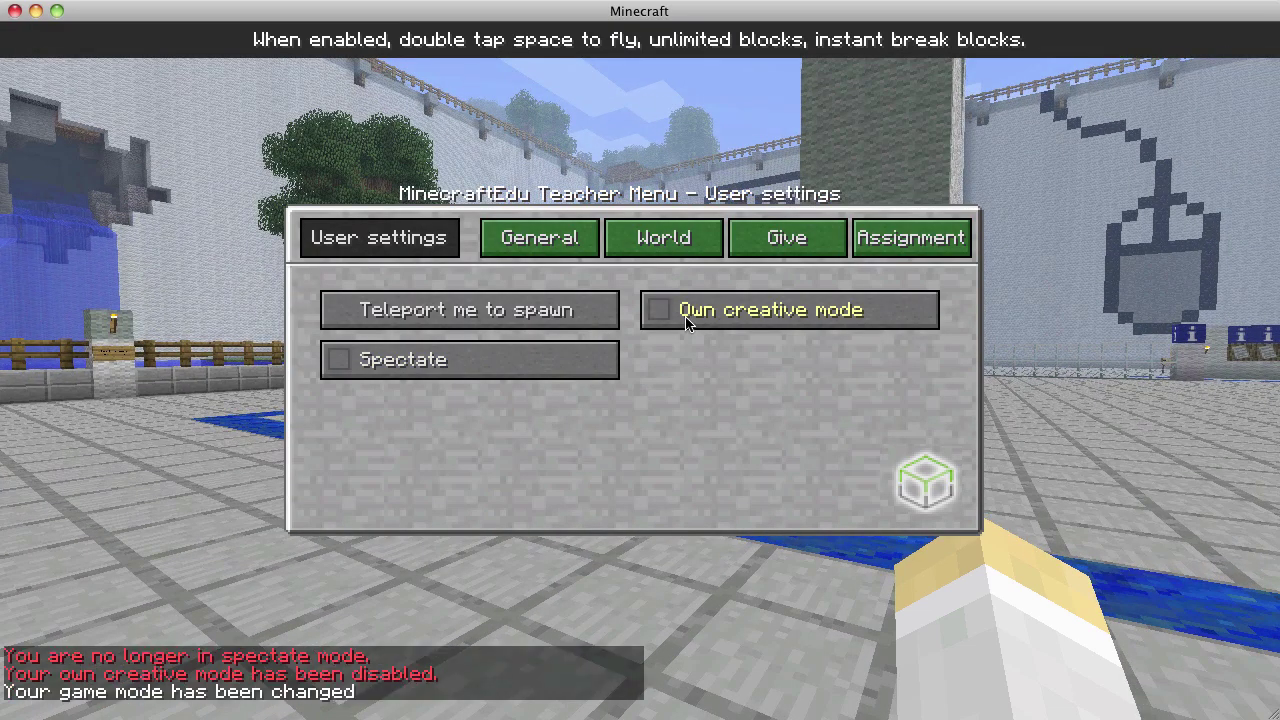
# Freeze and then unfreeze all students on the General tab, ending back on General.
pyautogui.click(553, 248)
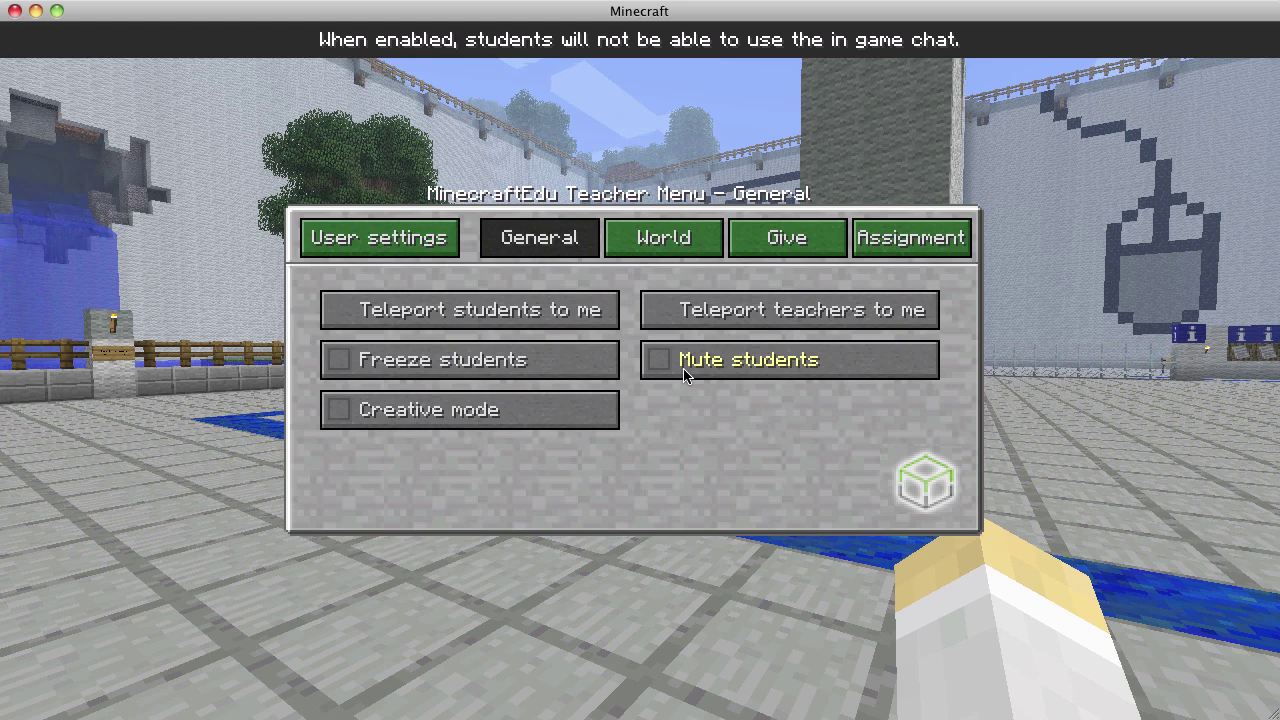
pyautogui.click(453, 367)
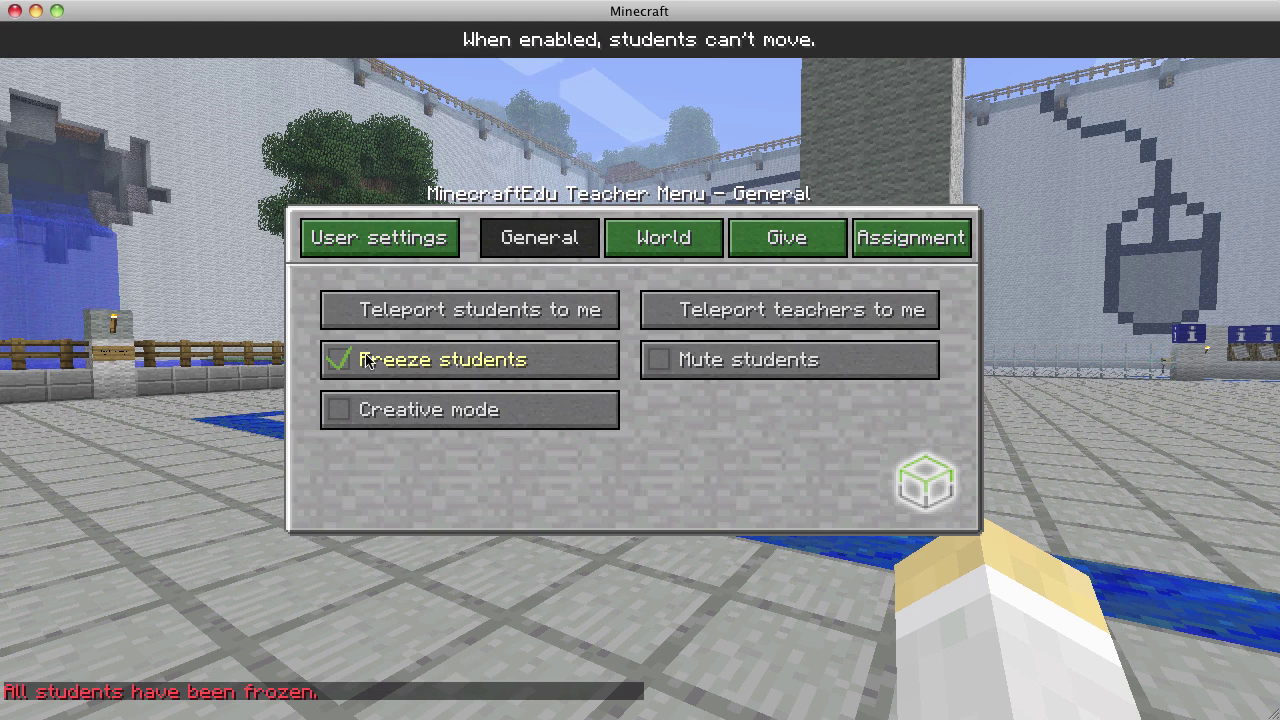
pyautogui.click(350, 364)
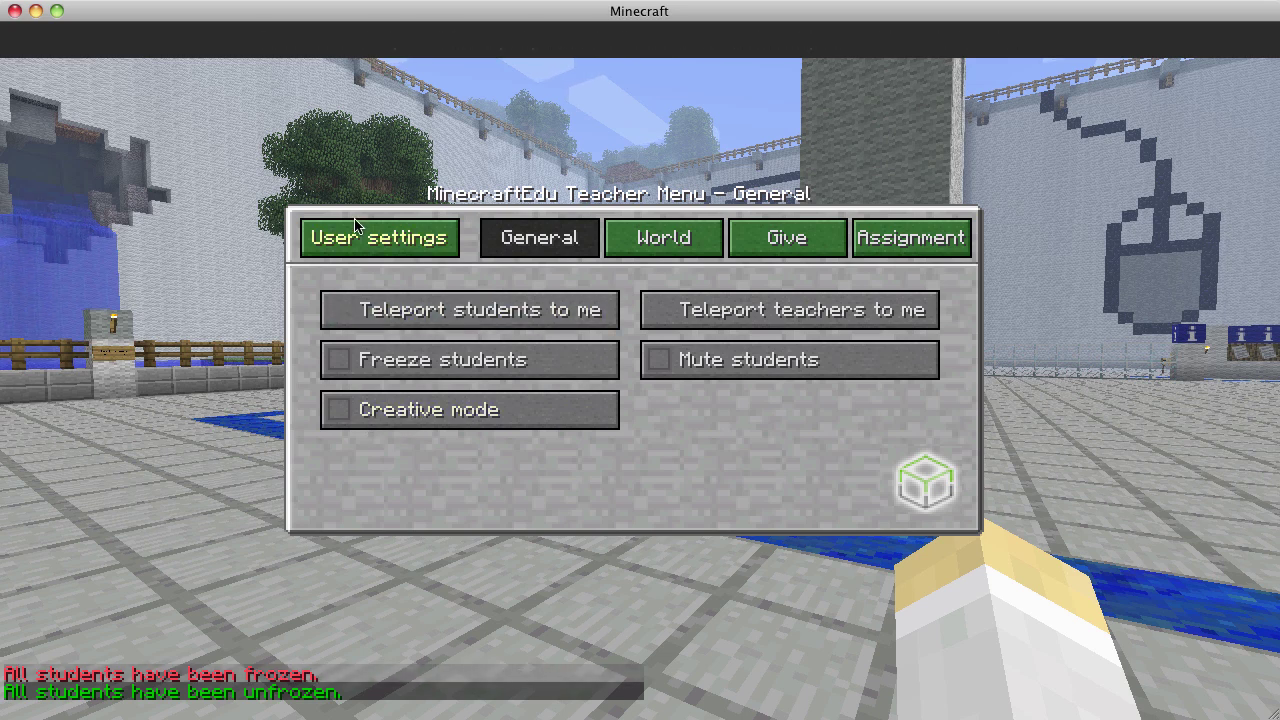
pyautogui.click(400, 237)
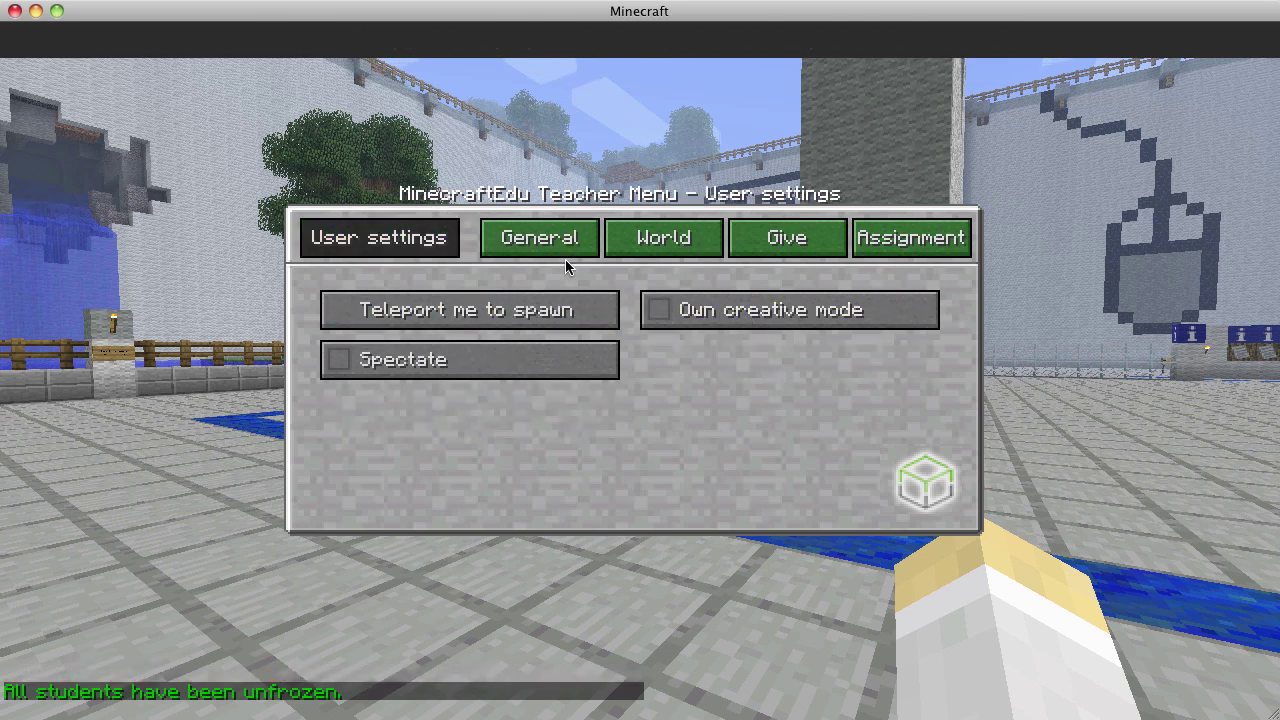
pyautogui.click(515, 238)
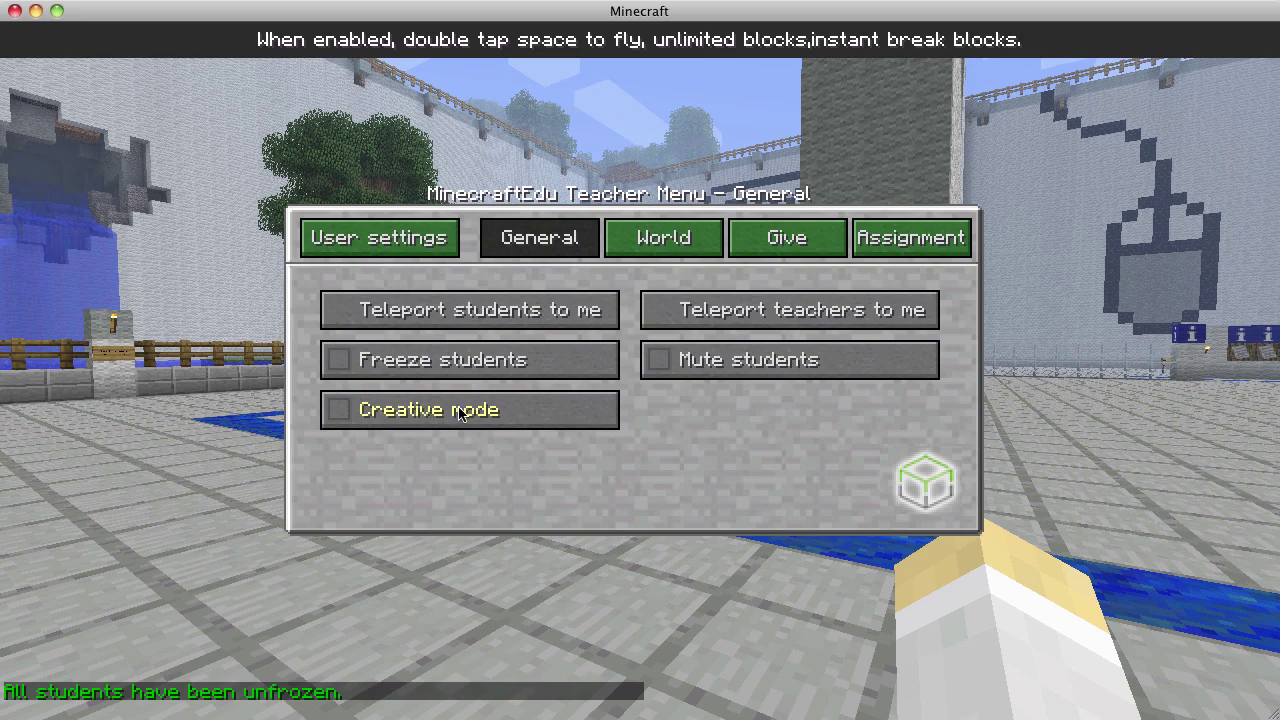
# Enable Health & Hunger on the World tab, check the health bars, then show the Give tab.
pyautogui.click(666, 253)
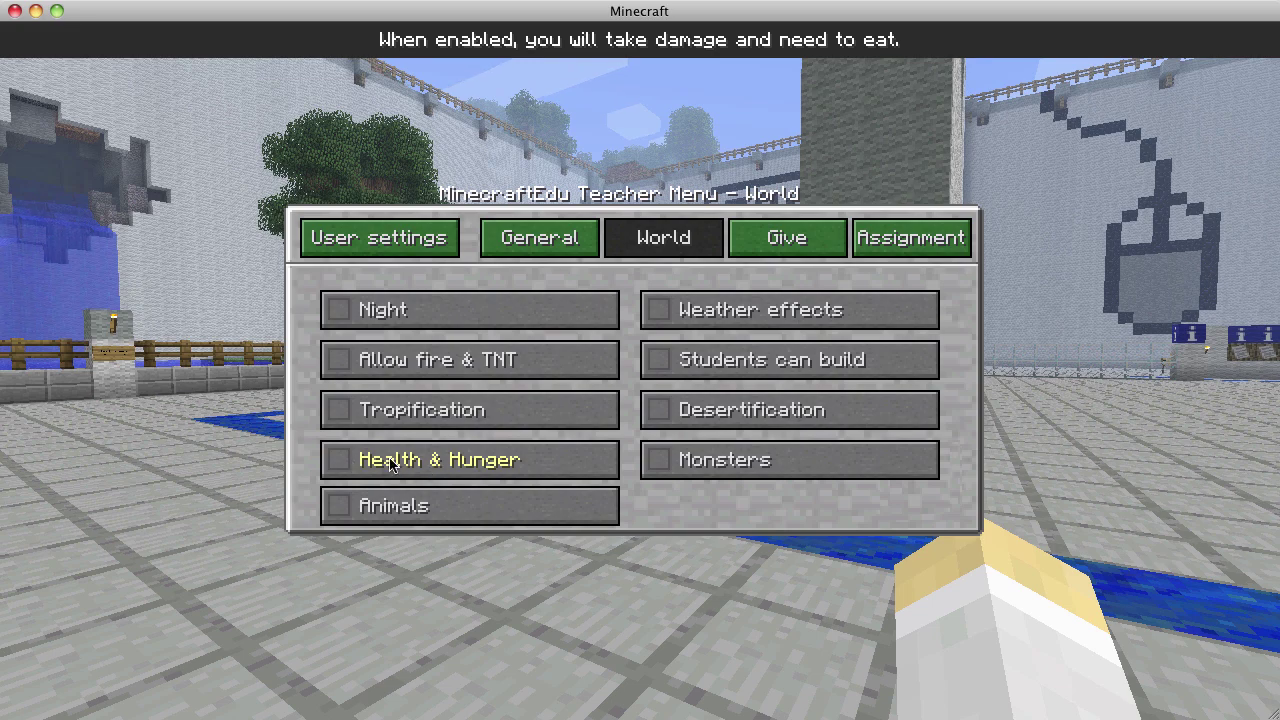
pyautogui.click(330, 458)
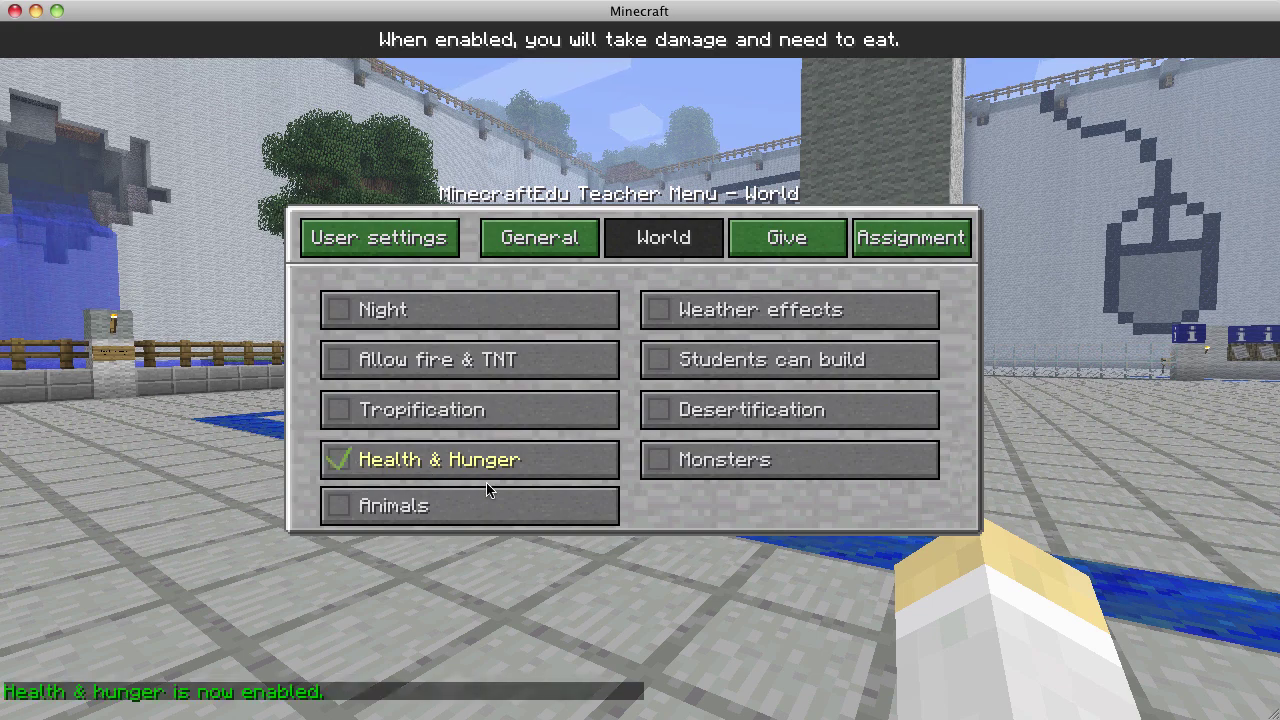
pyautogui.press('Escape')
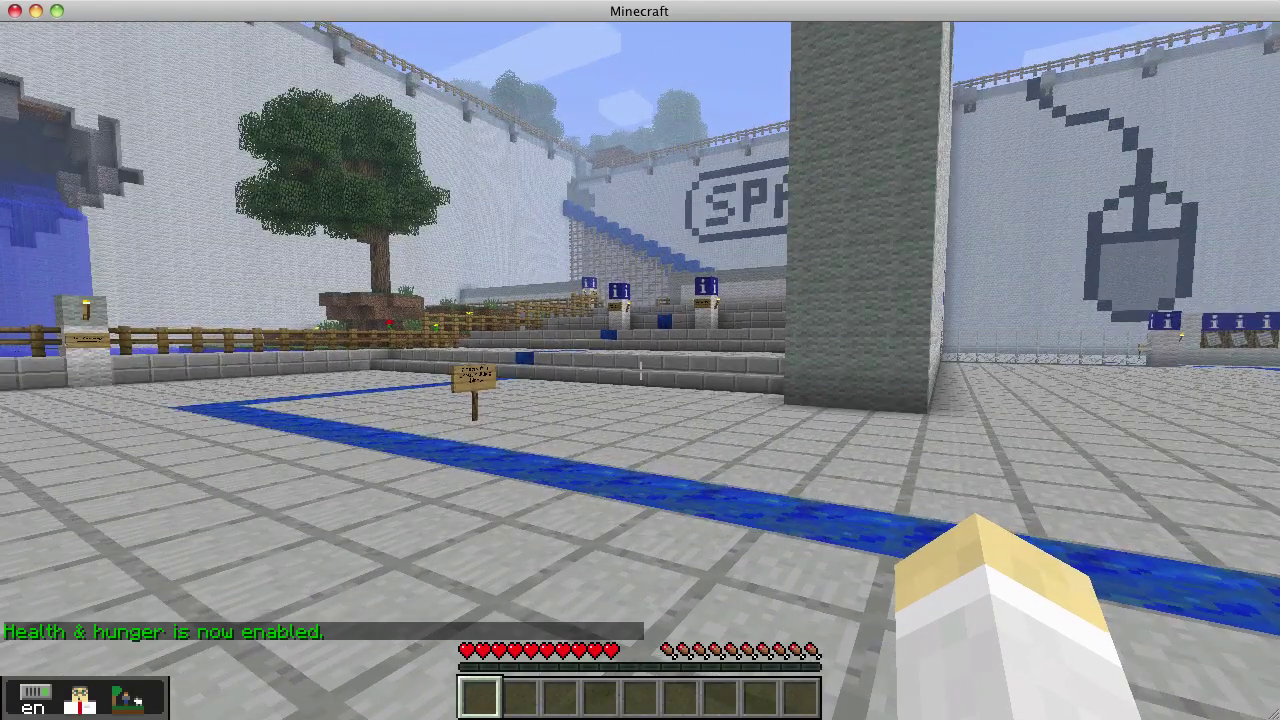
pyautogui.press('m')
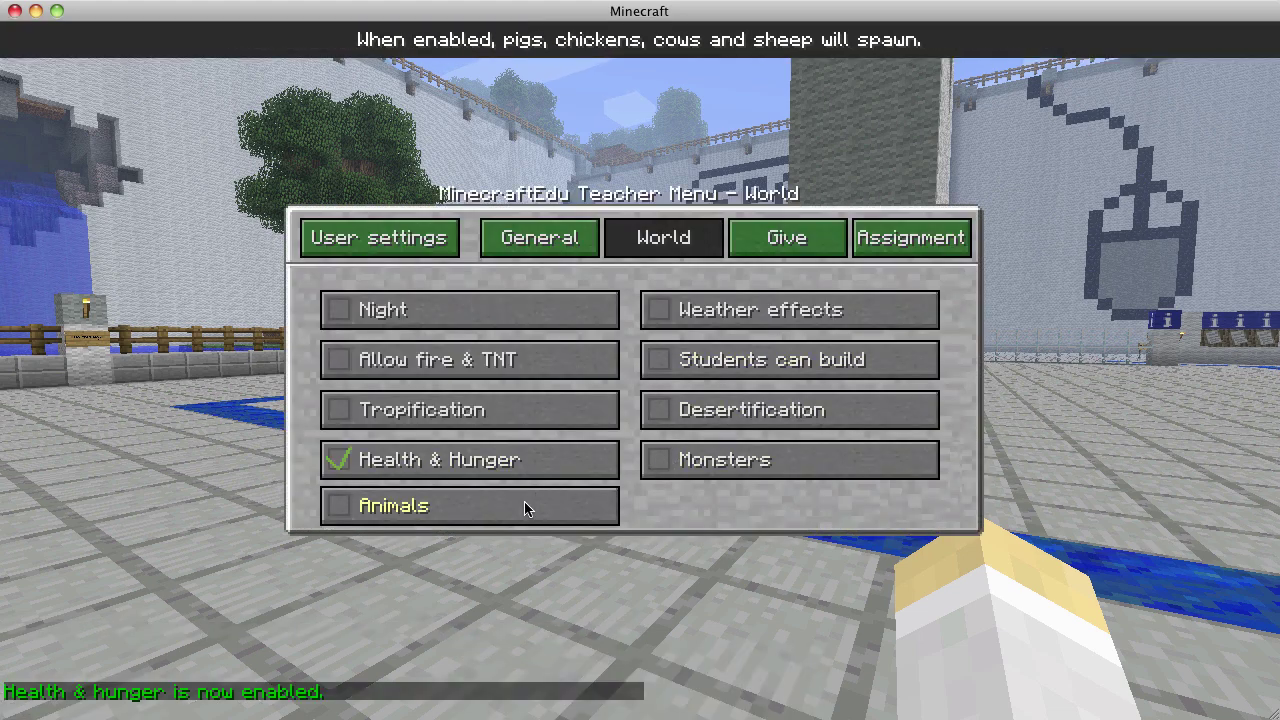
pyautogui.click(770, 250)
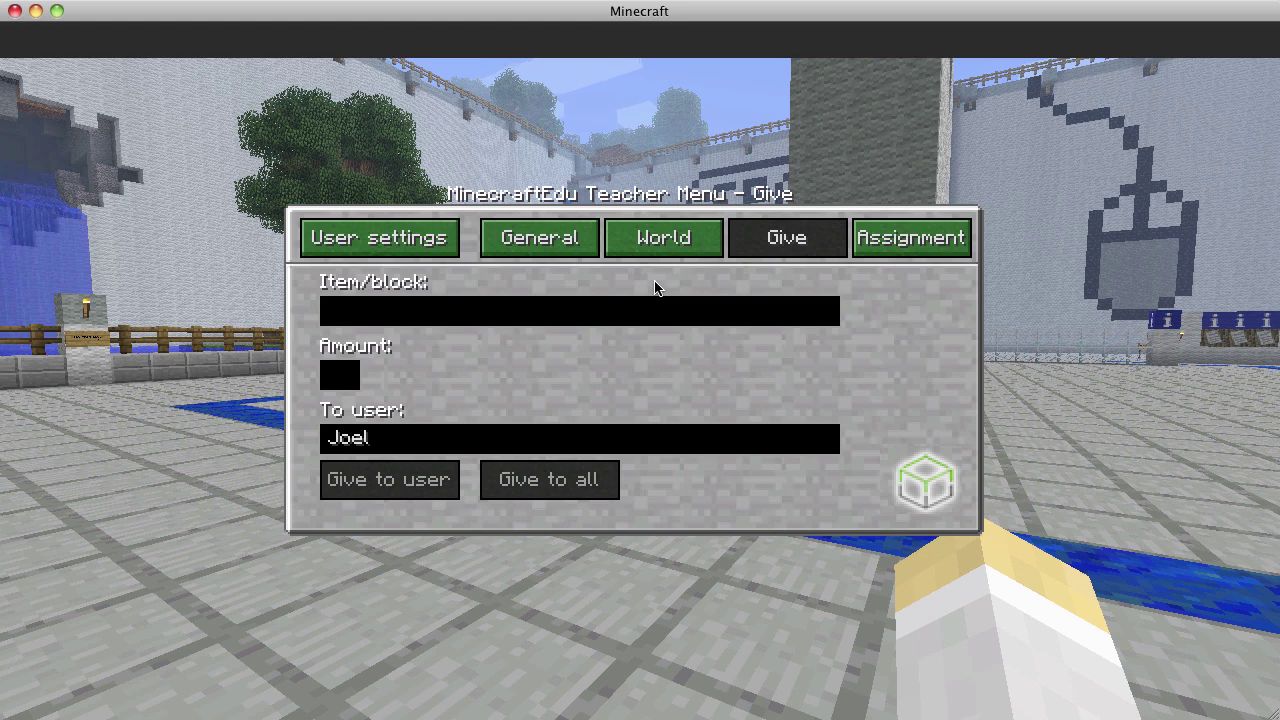
# Search 'iron' and give the user 1 Iron Pickaxe from the Give form.
pyautogui.write('iron')
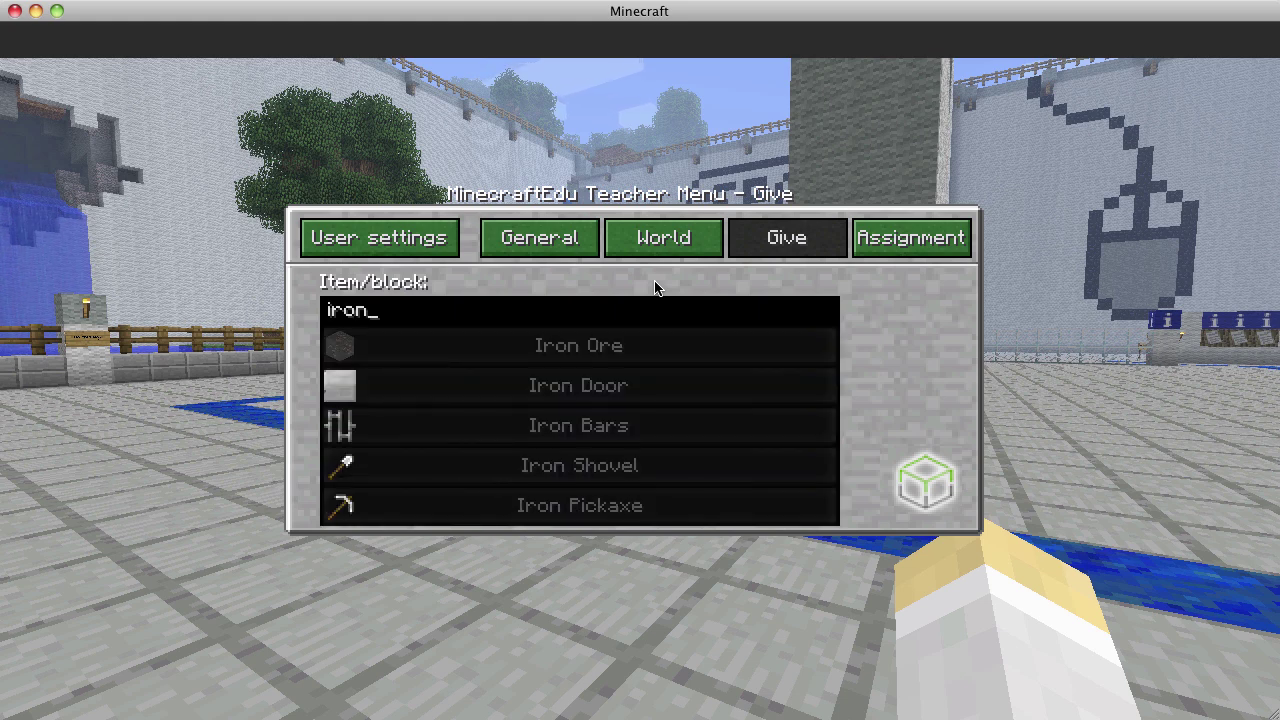
pyautogui.click(575, 508)
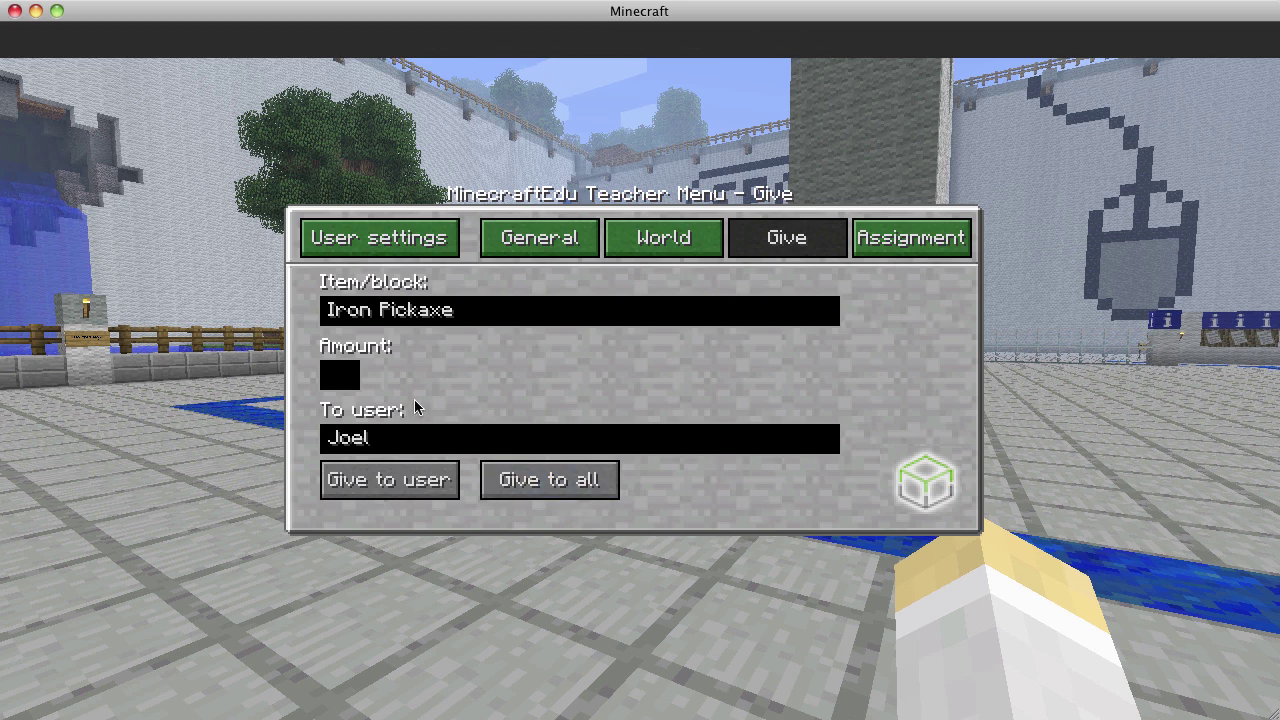
pyautogui.click(340, 375)
pyautogui.write('1')
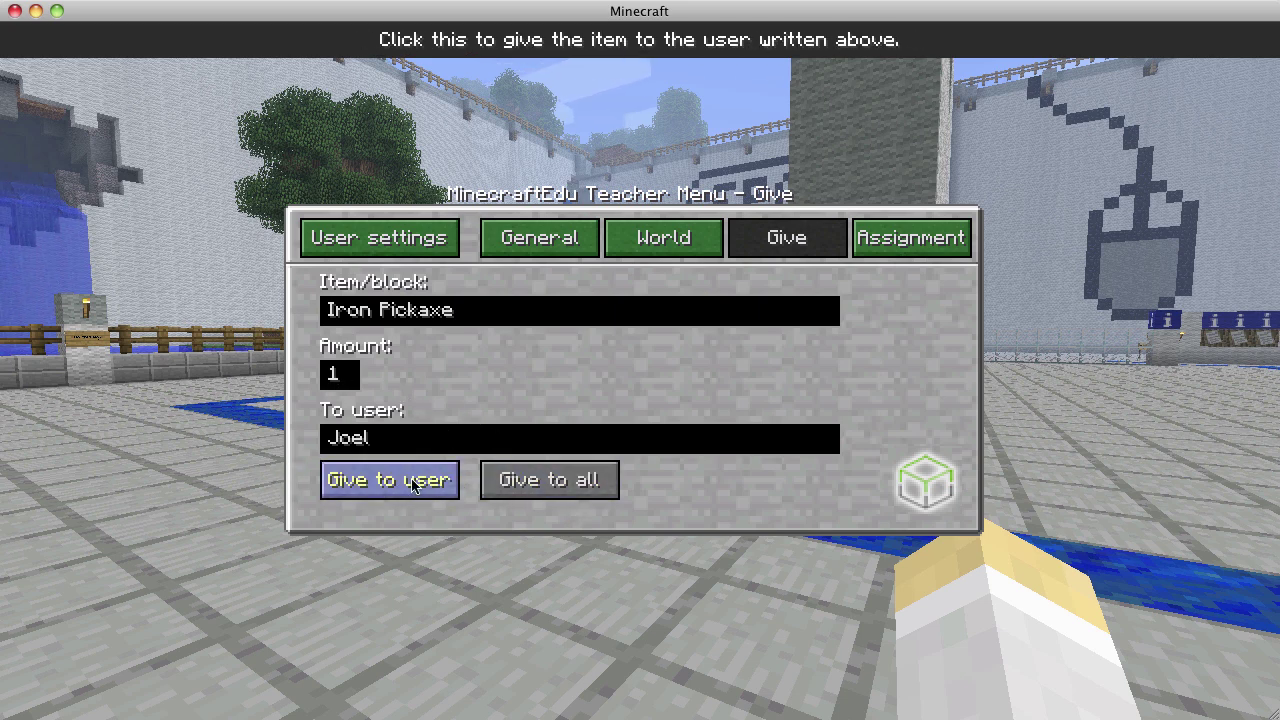
pyautogui.click(415, 483)
pyautogui.press('Escape')
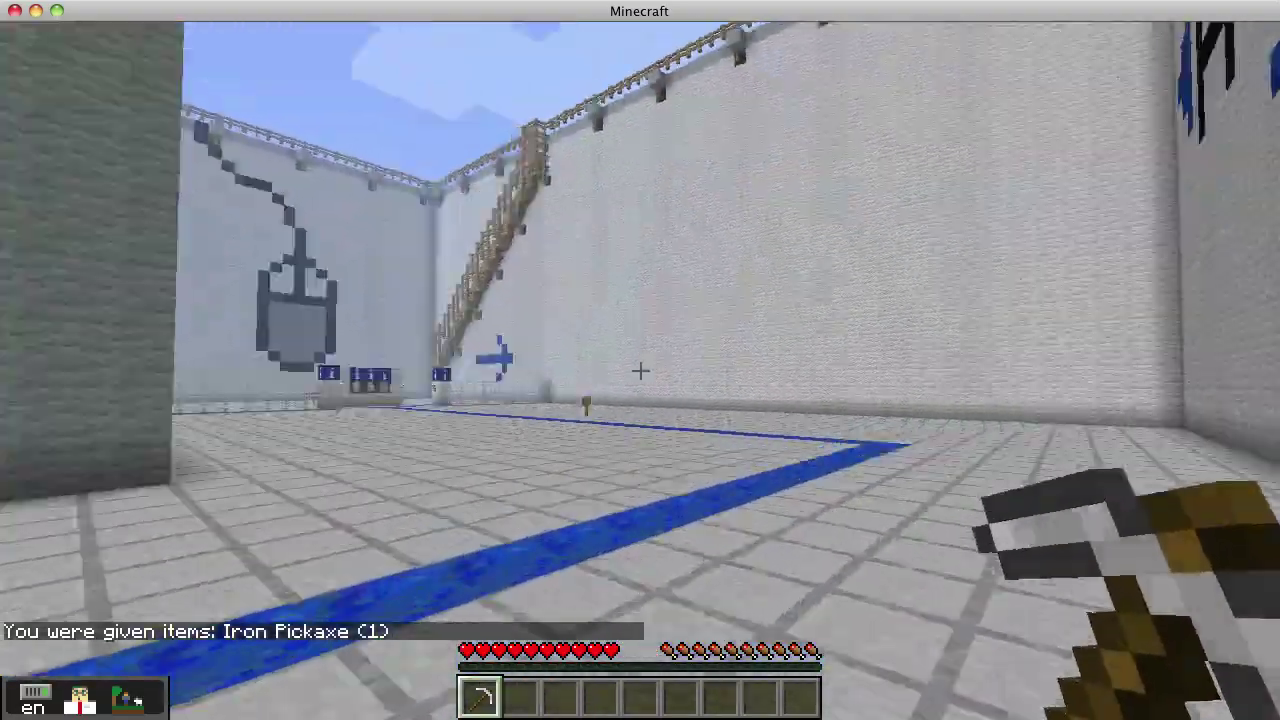
pyautogui.press('m')
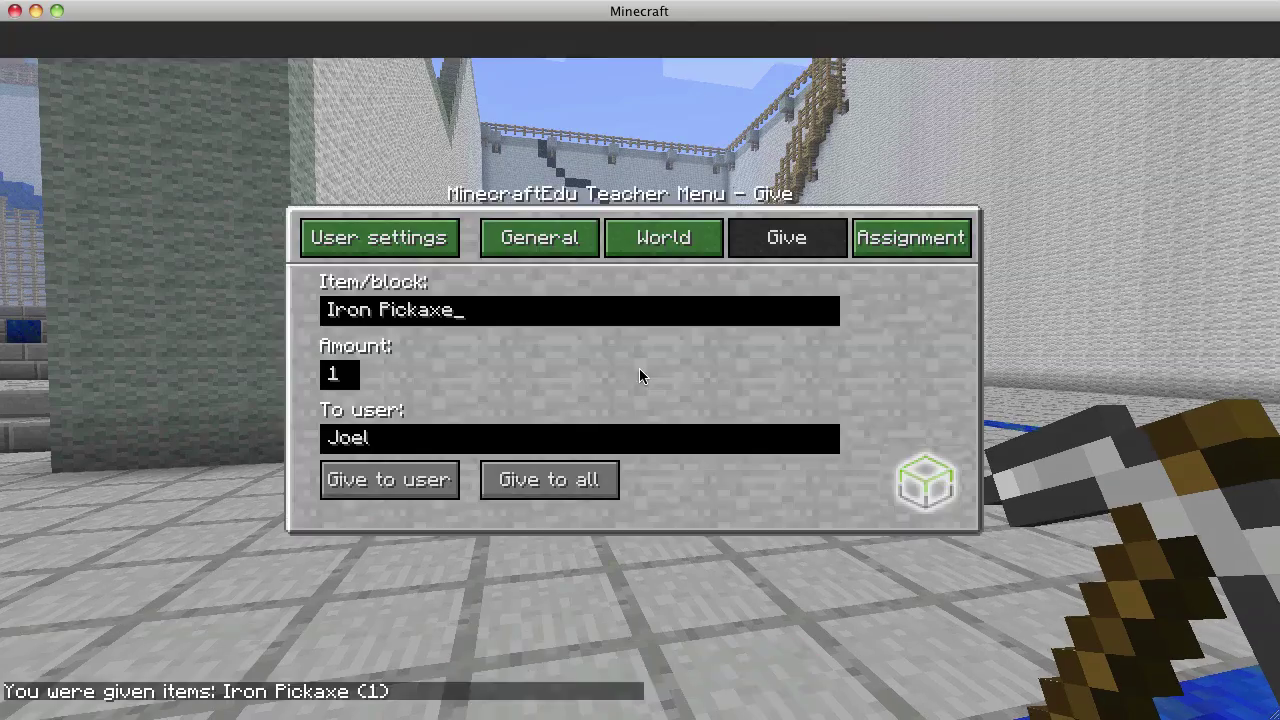
# Set the assignment 'Learn to play Minecraft' with a filler description and close the menu.
pyautogui.click(906, 243)
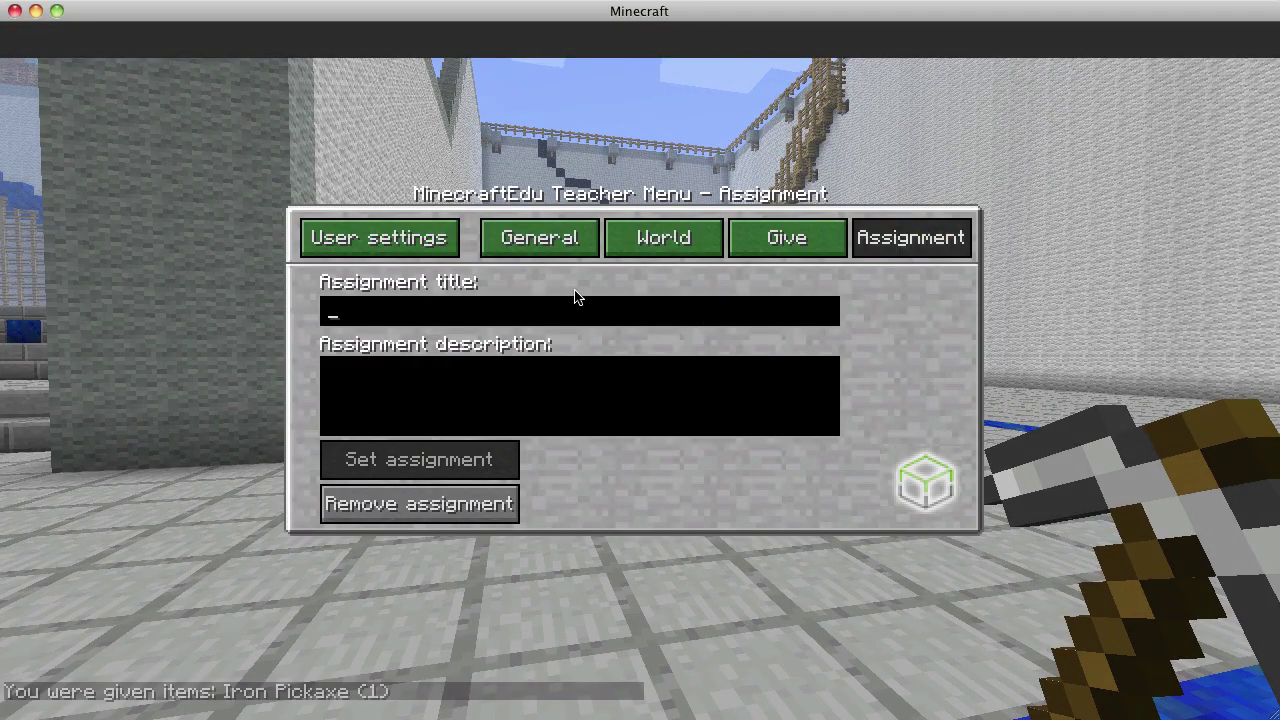
pyautogui.write('Lea')
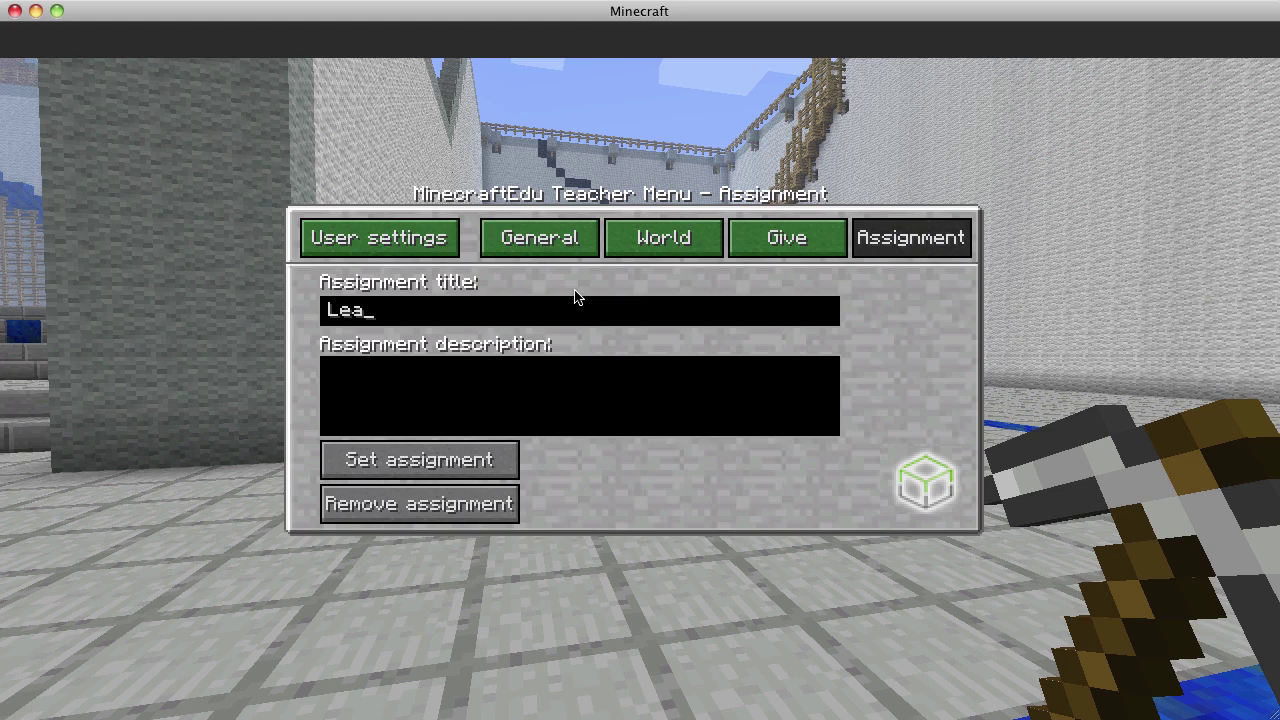
pyautogui.write('rn to')
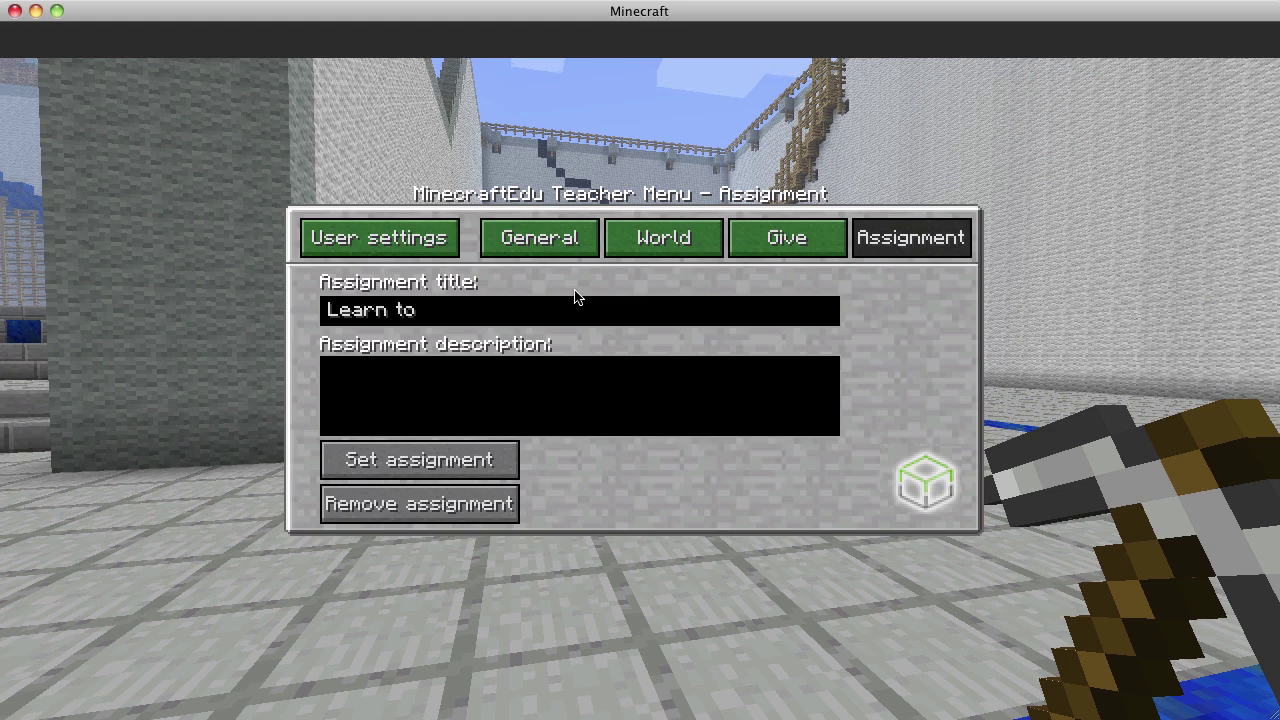
pyautogui.write(' play Minecraf')
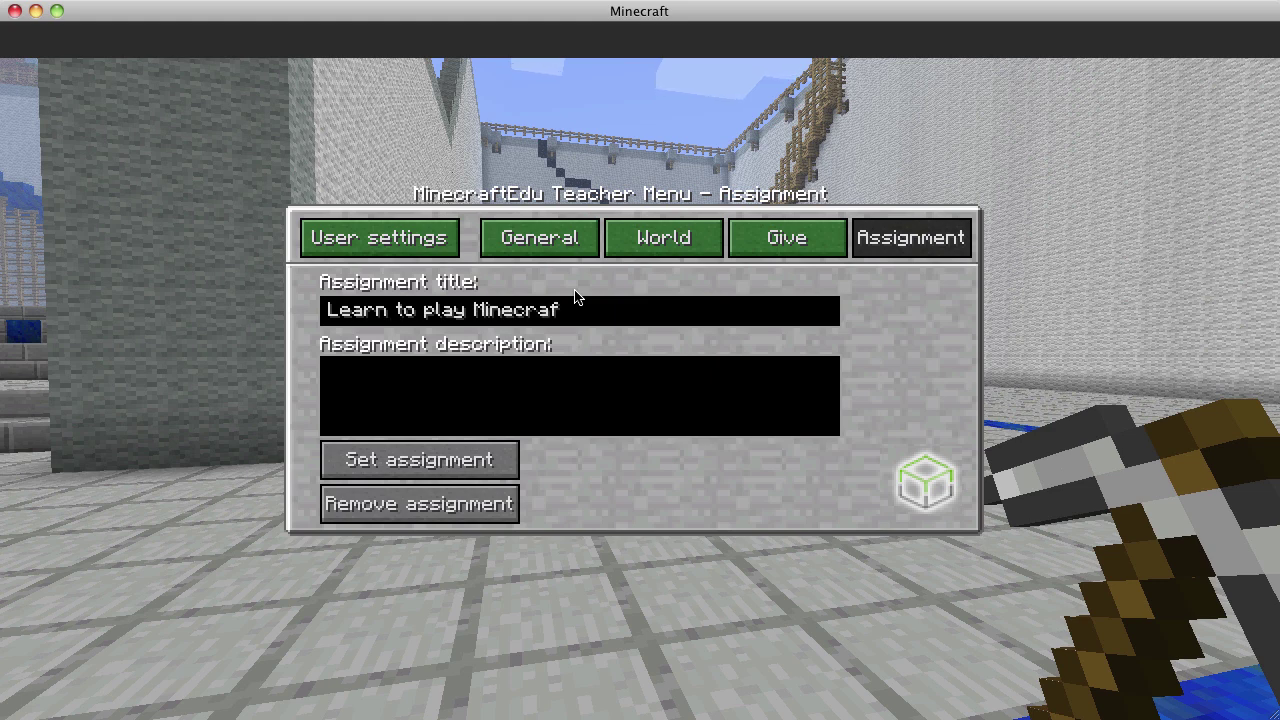
pyautogui.write('t')
pyautogui.click(576, 399)
pyautogui.write('asdfasdjfh akjsdfh jkasdh fkajsdh')
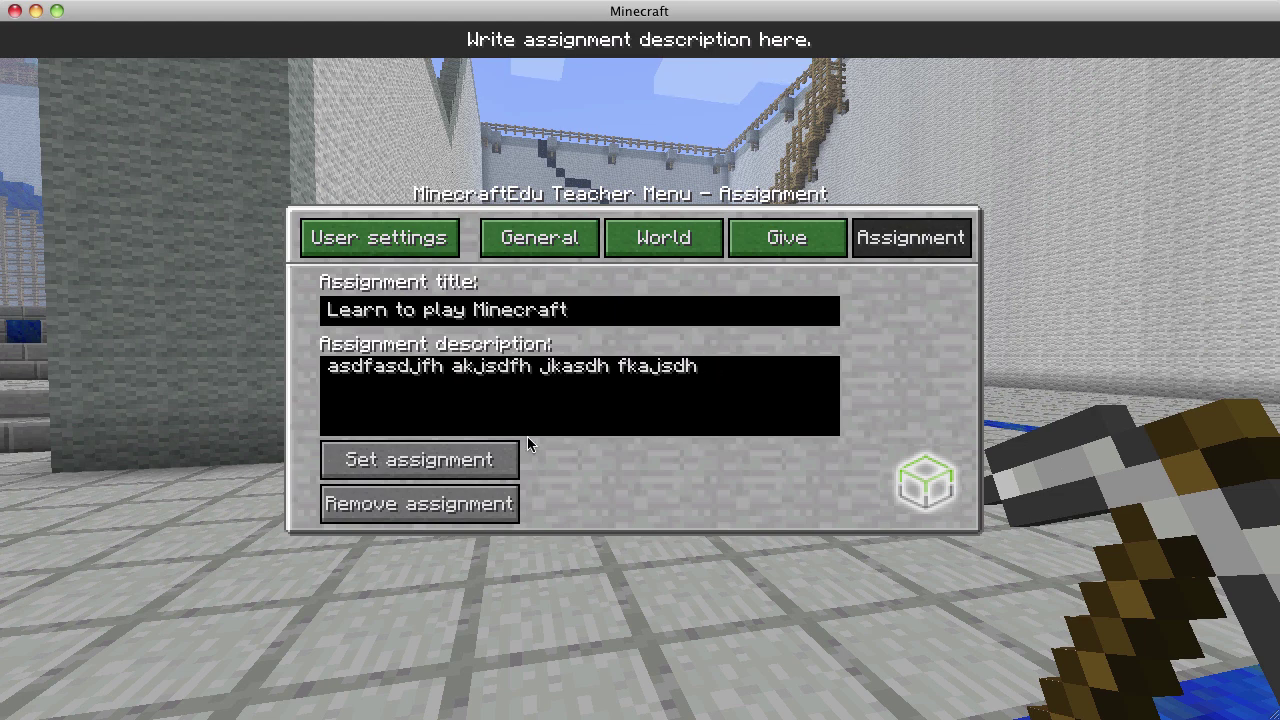
pyautogui.click(500, 462)
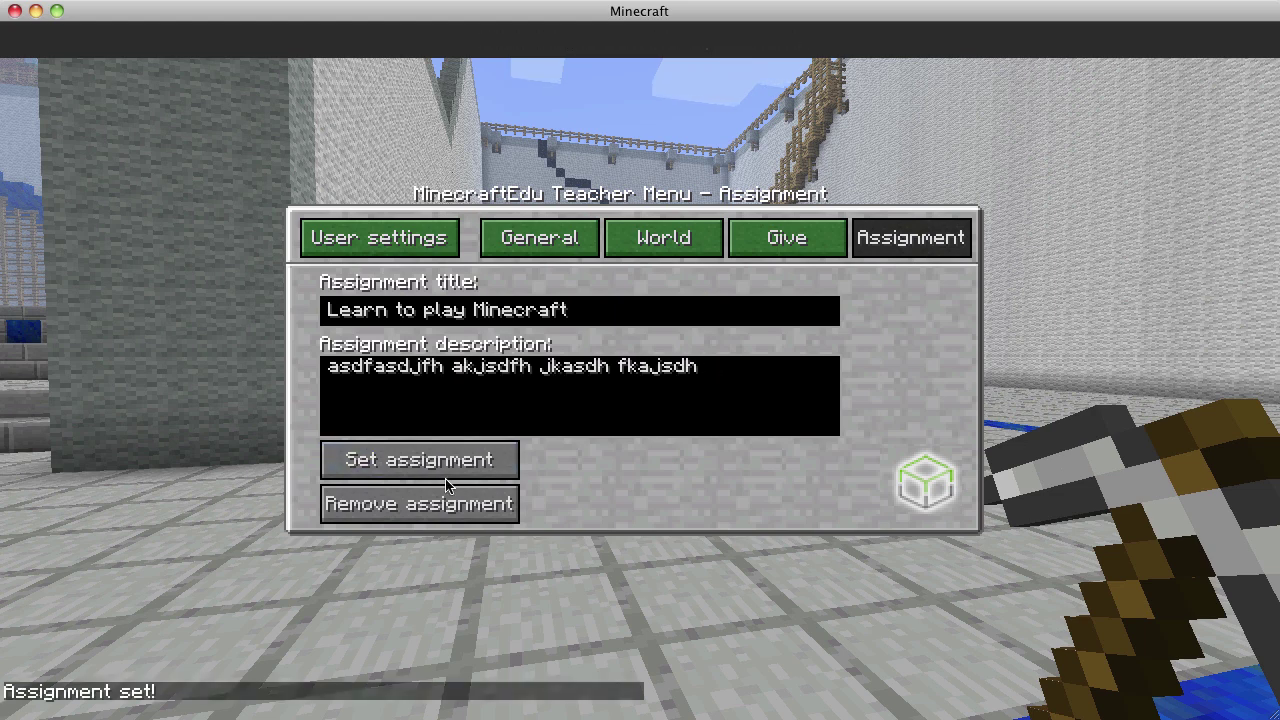
pyautogui.press('Escape')
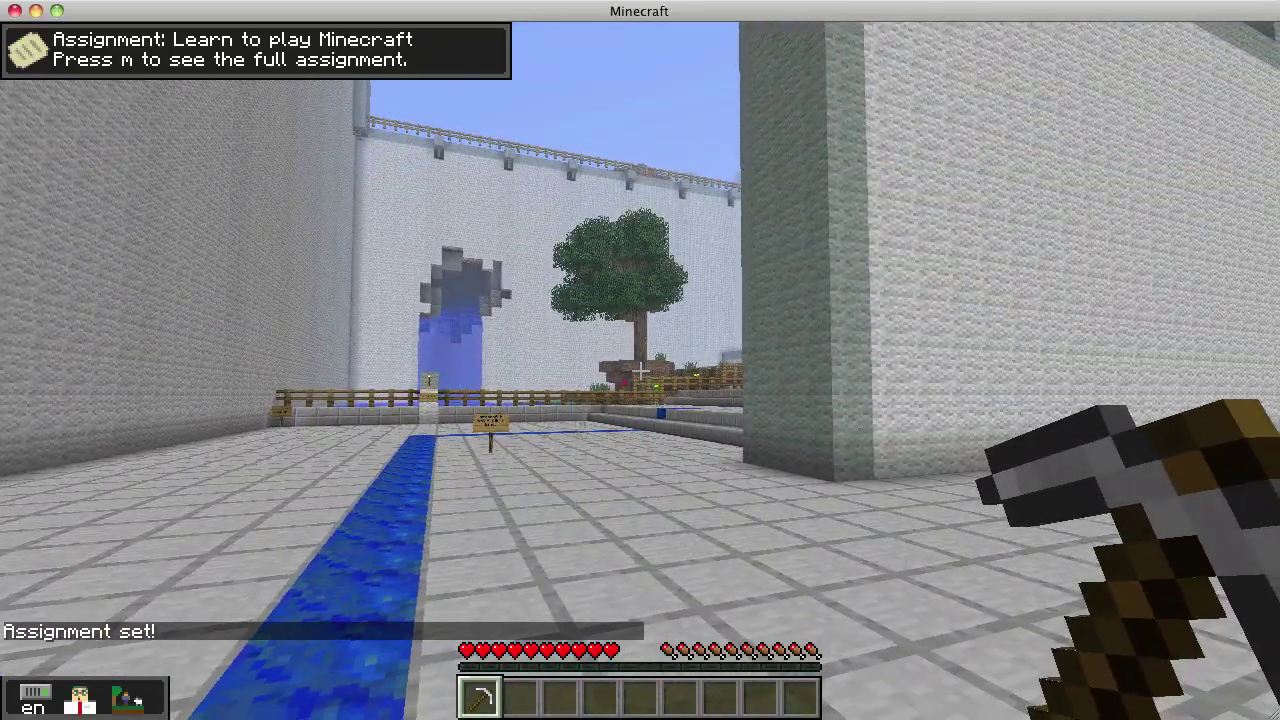
pyautogui.press('m')
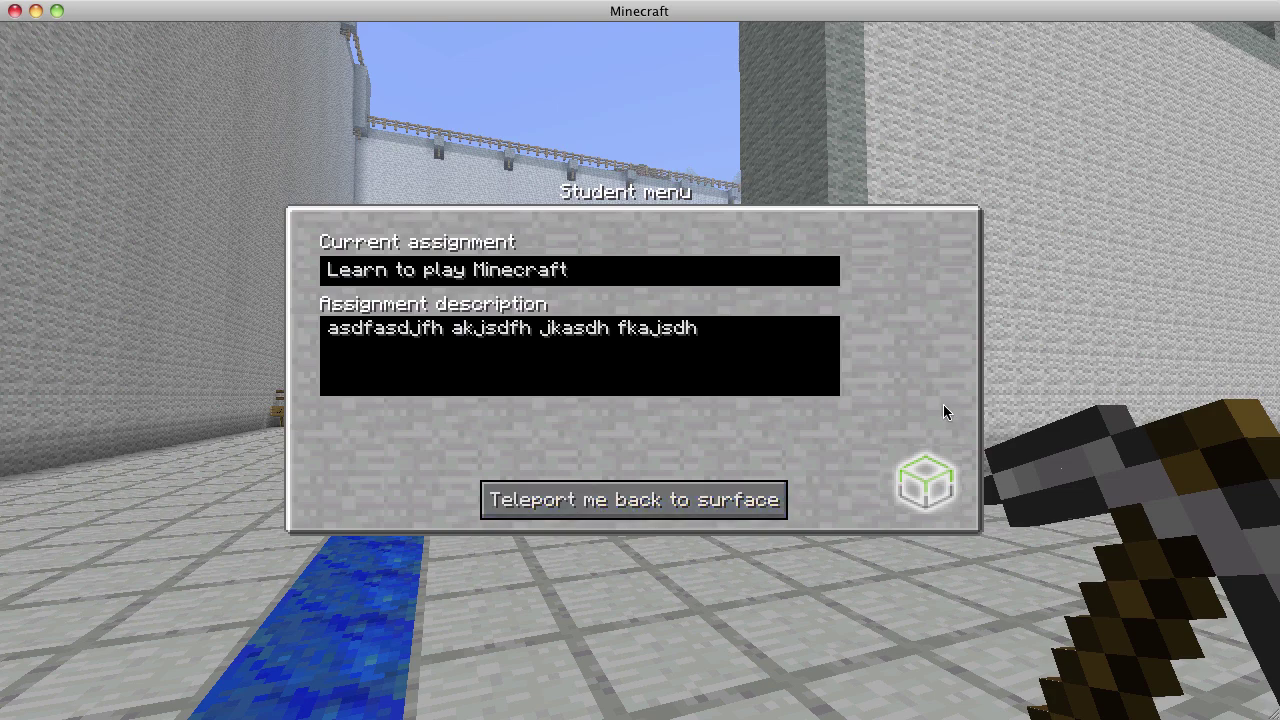
pyautogui.press('Escape')
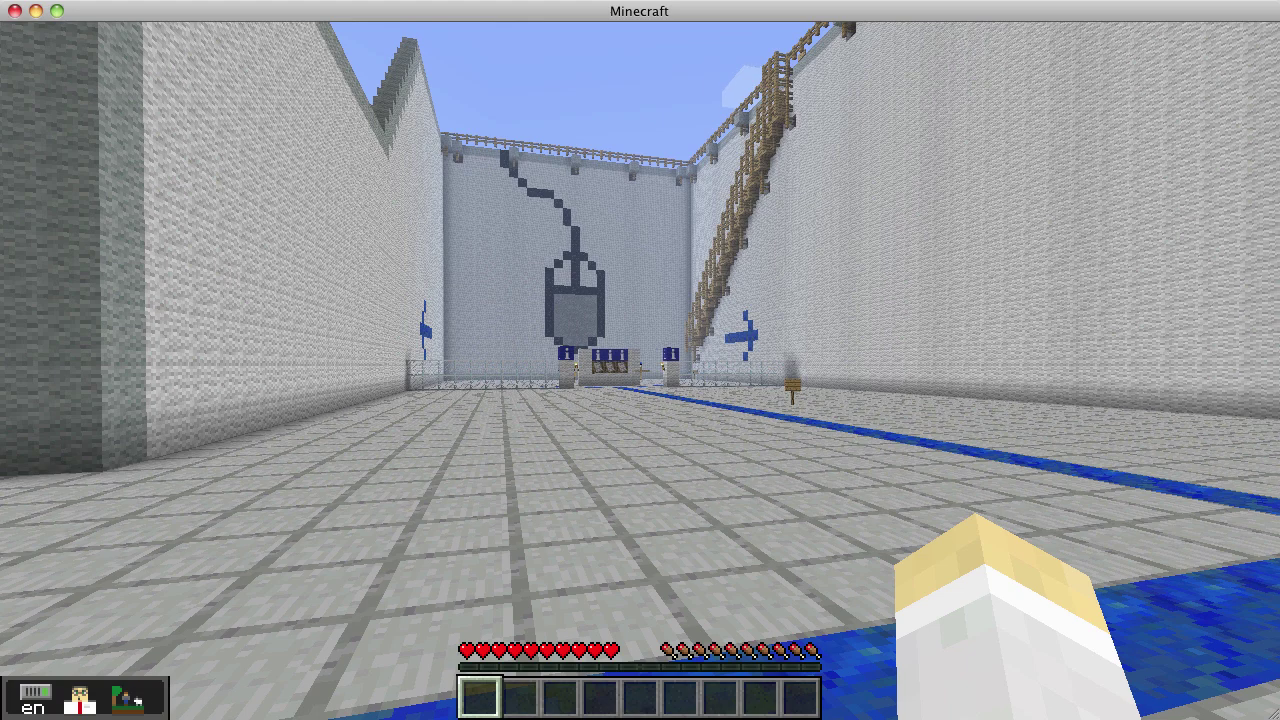
pyautogui.press('u')
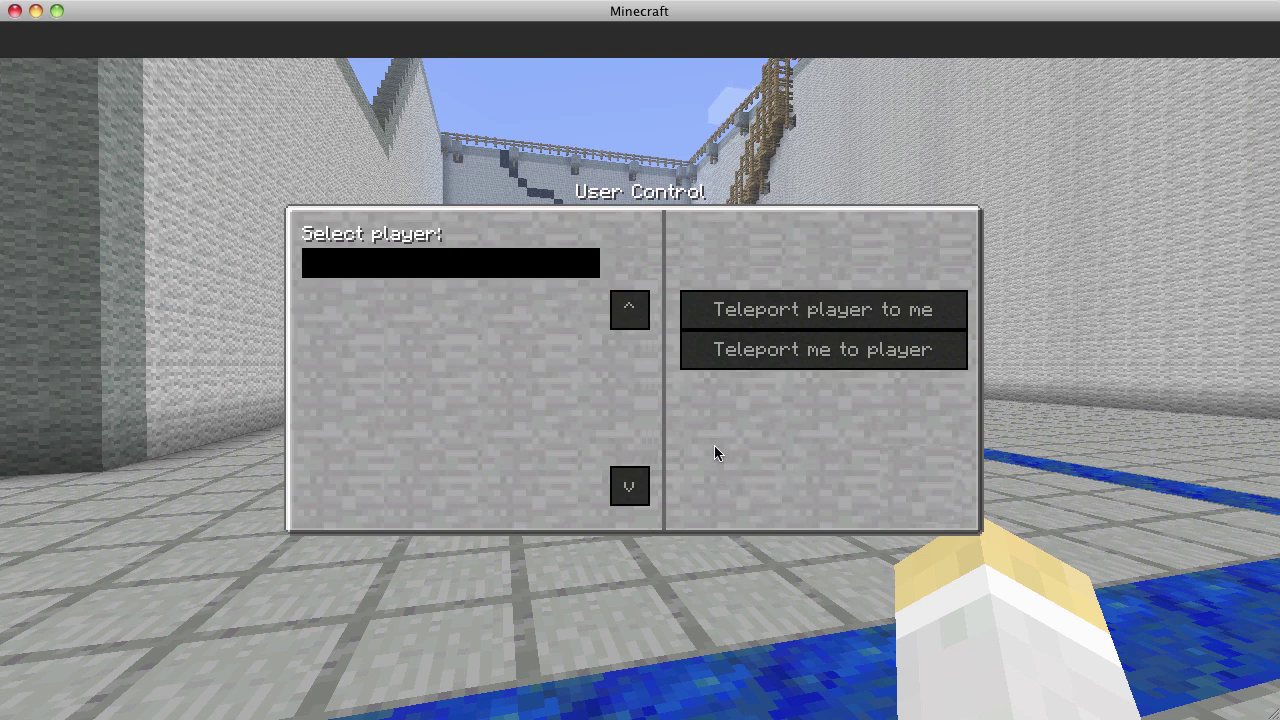
pyautogui.press('Escape')
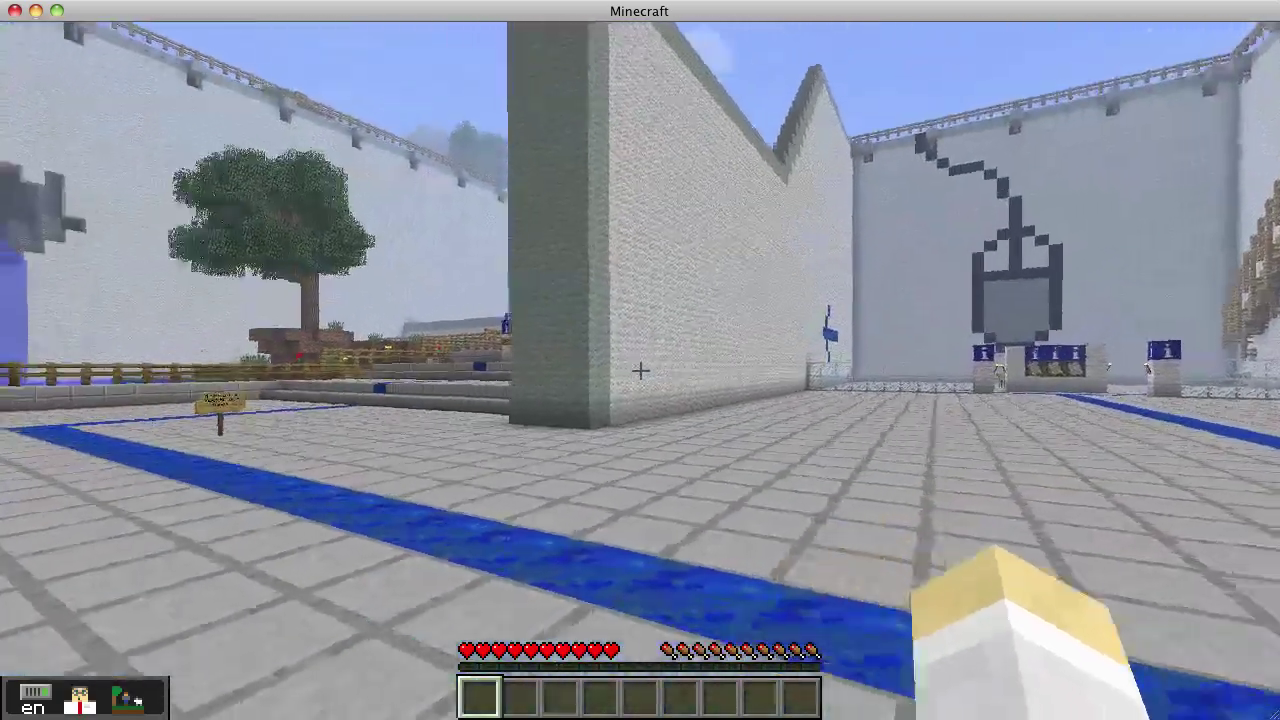
pyautogui.moveTo(640, 370)
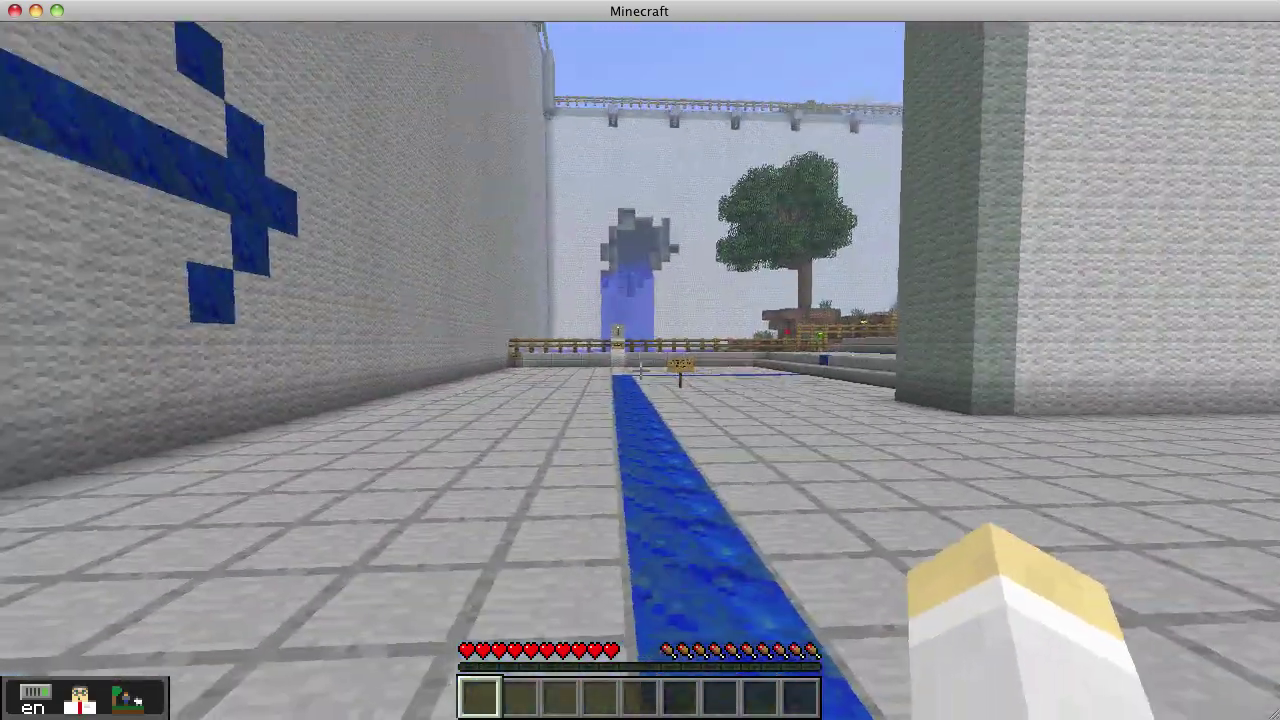
pyautogui.press('b')
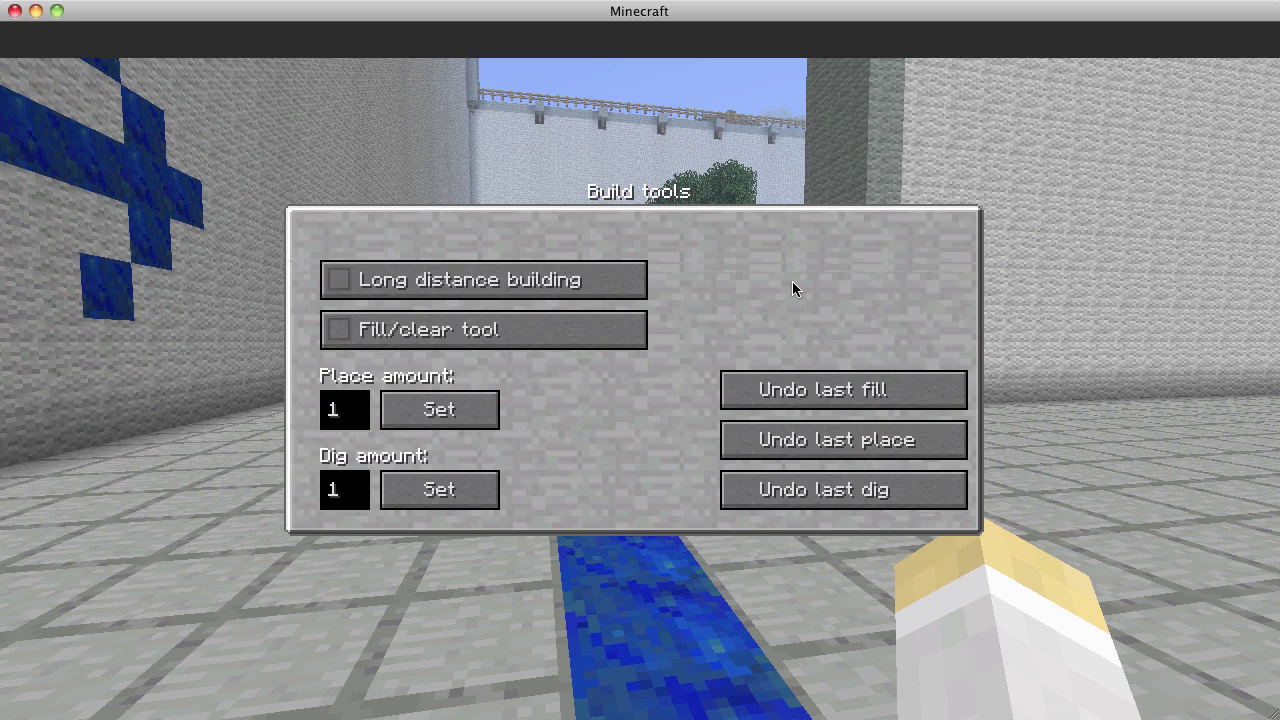
pyautogui.press('Escape')
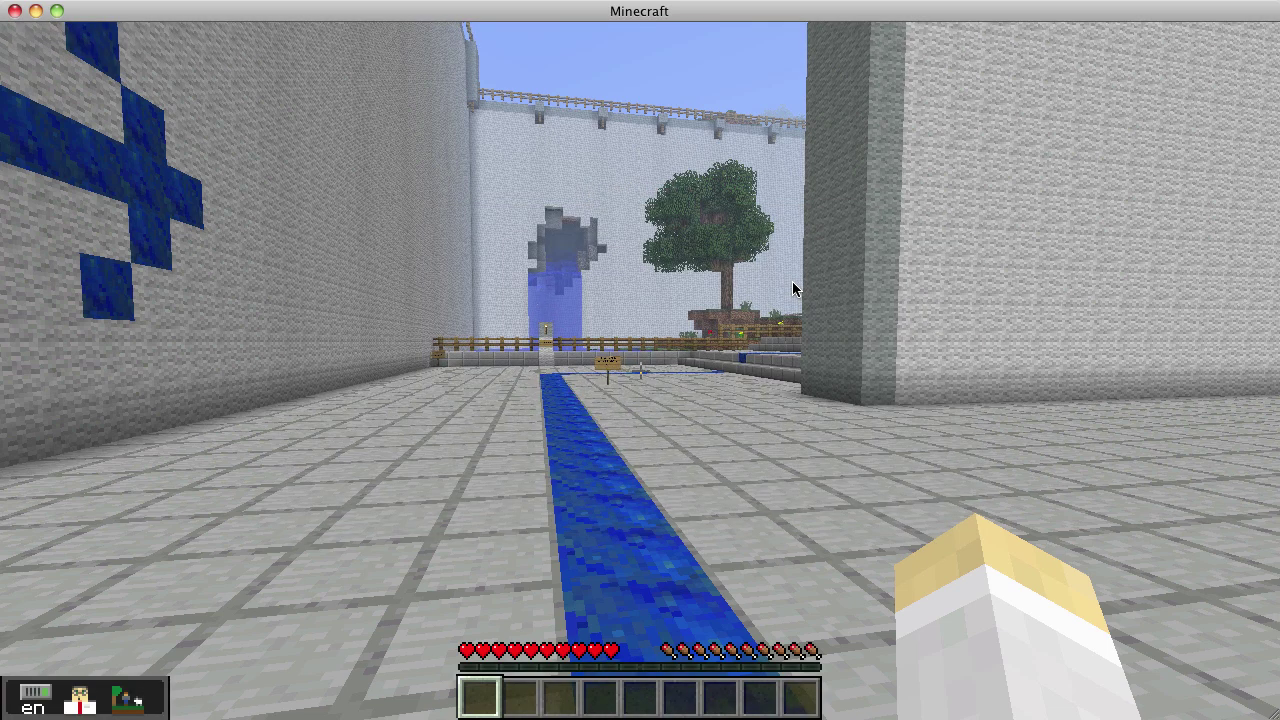
pyautogui.press('w')
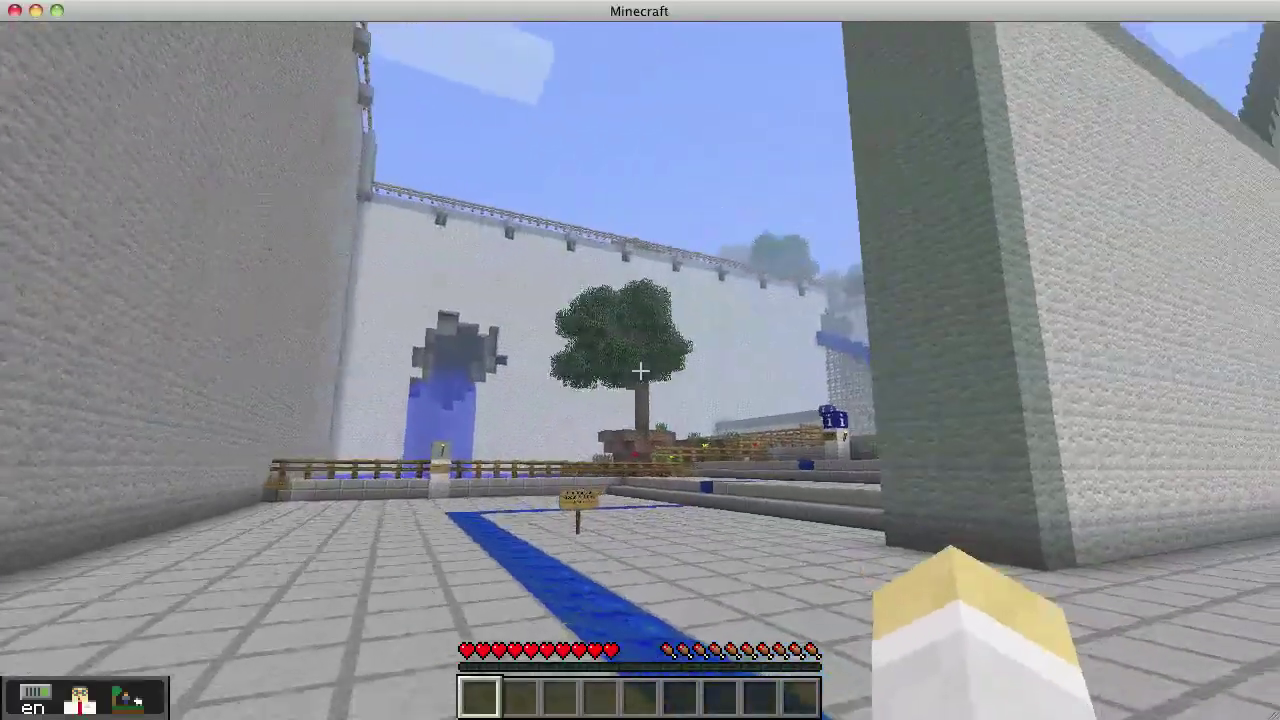
pyautogui.press('w')
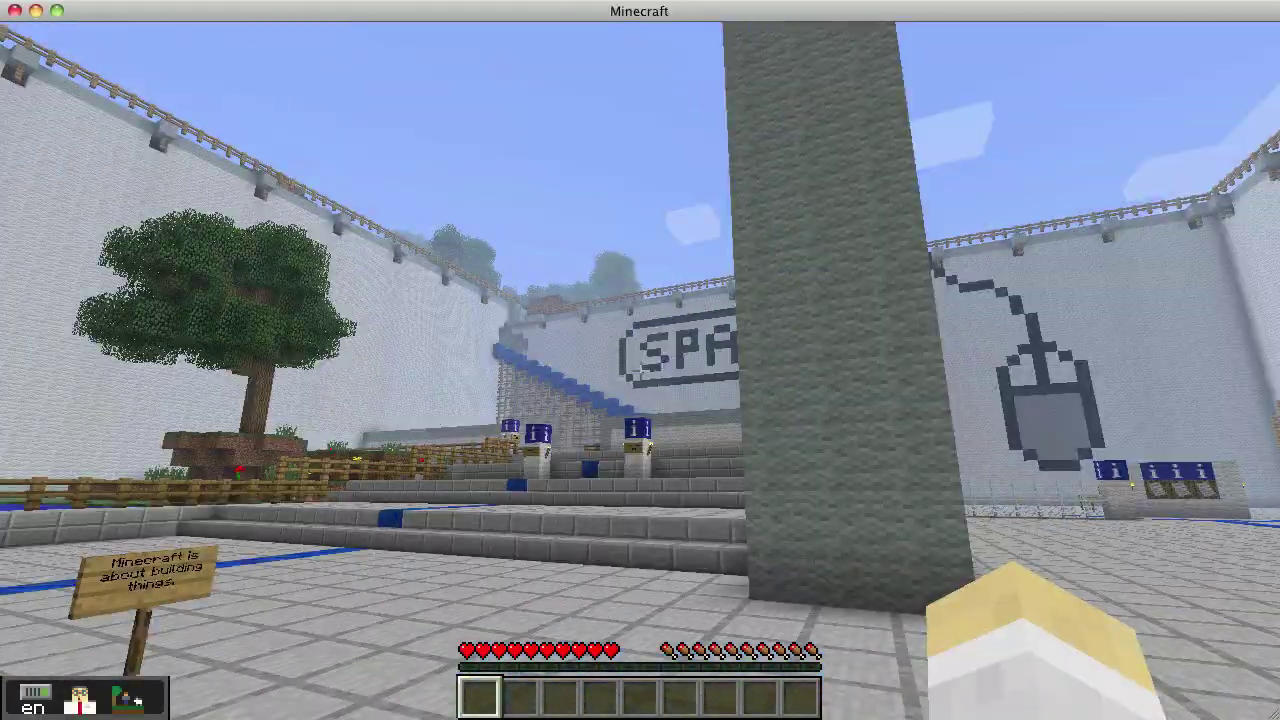
pyautogui.press('w')
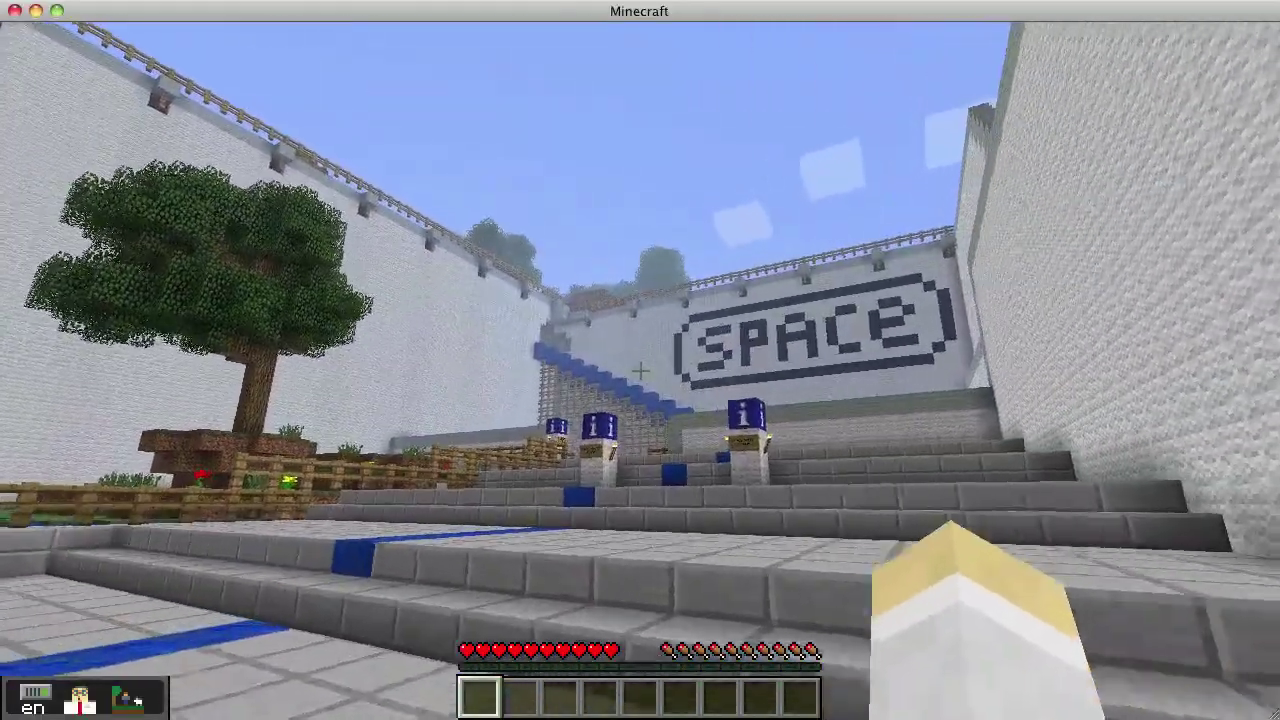
pyautogui.press('w')
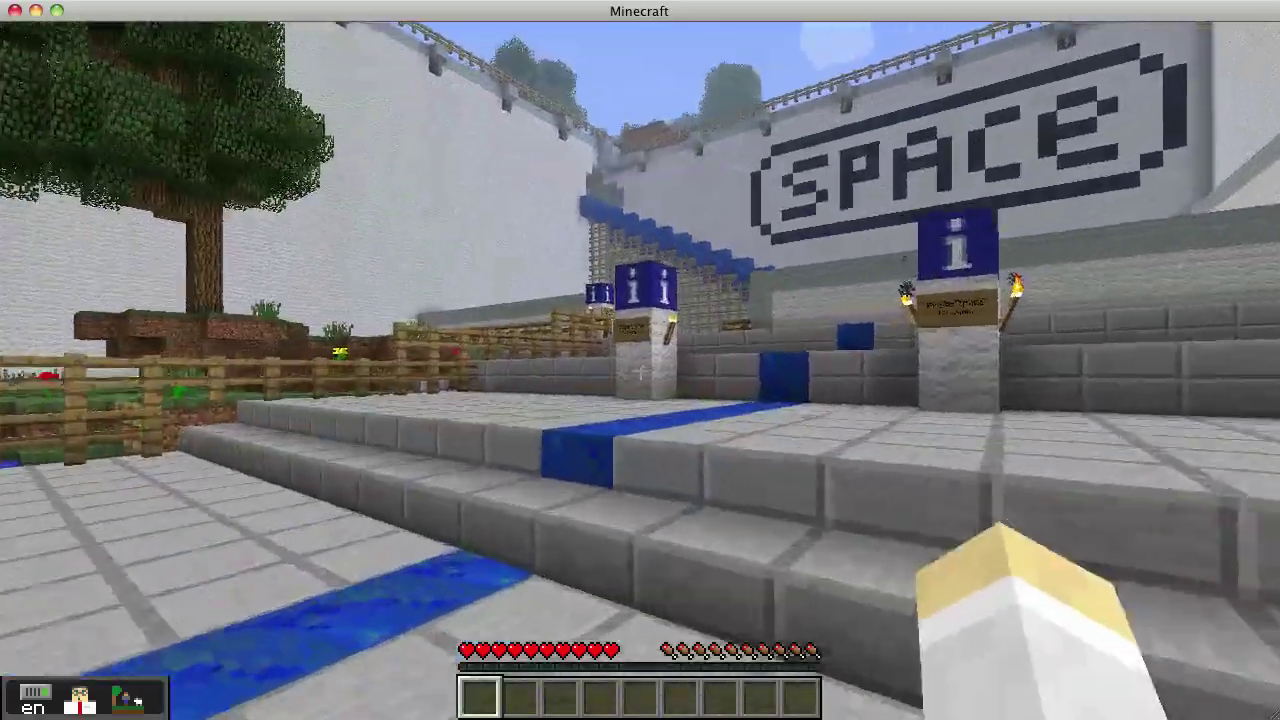
pyautogui.press('w')
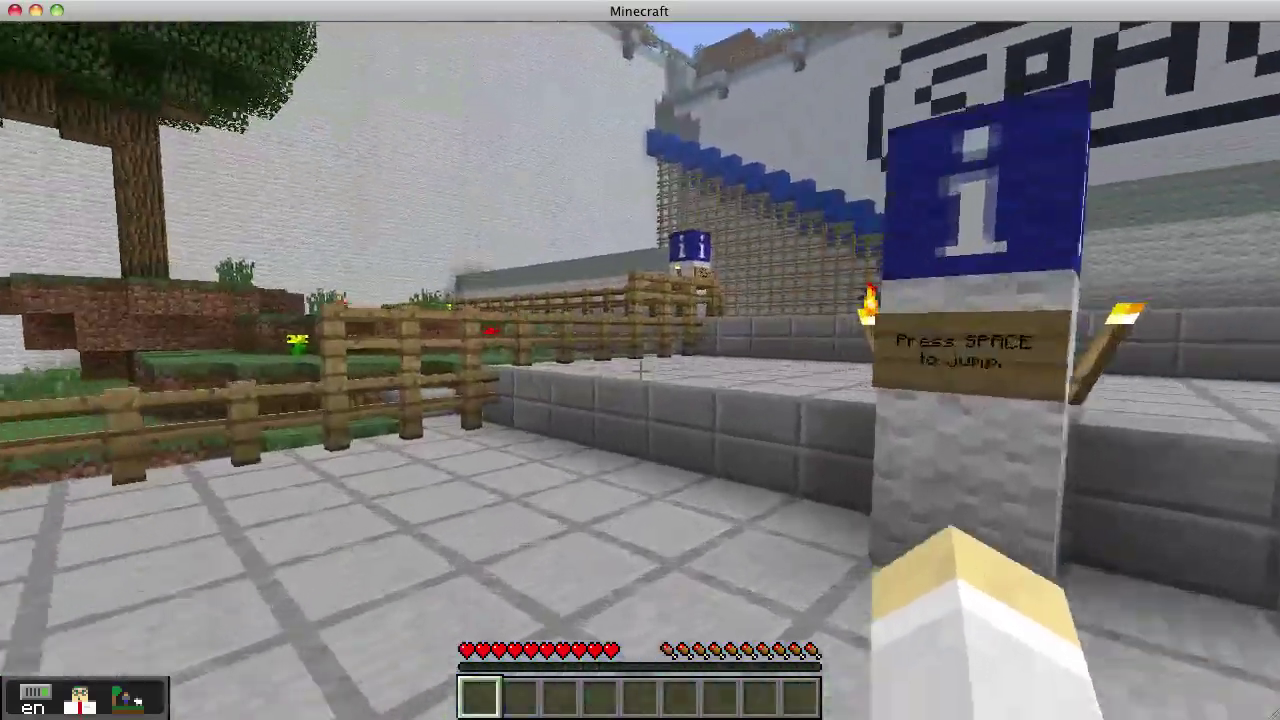
pyautogui.press('w')
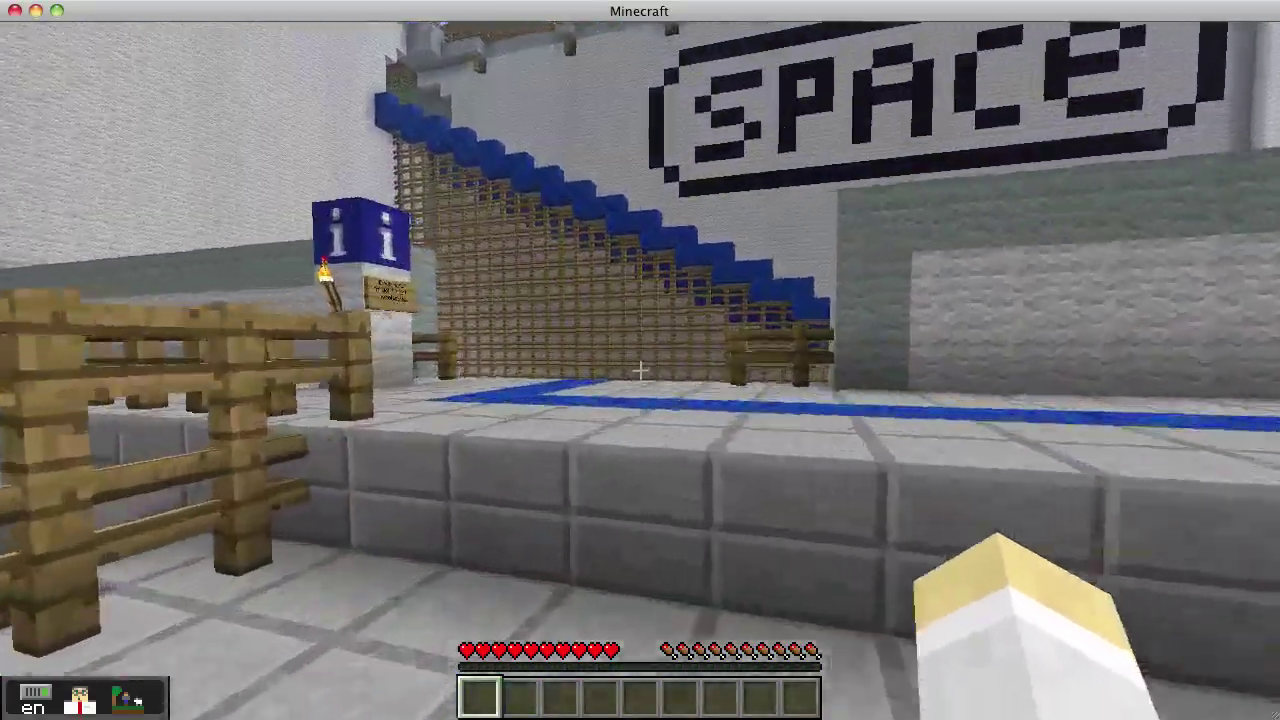
pyautogui.press('s')
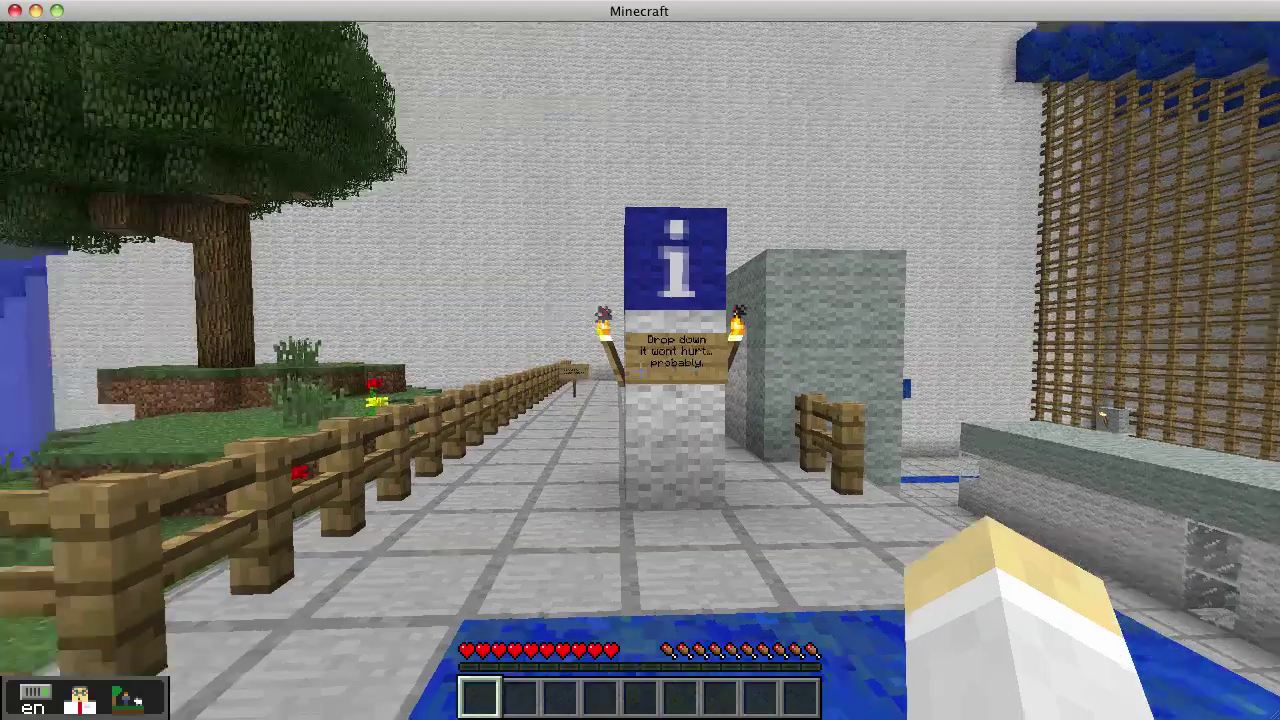